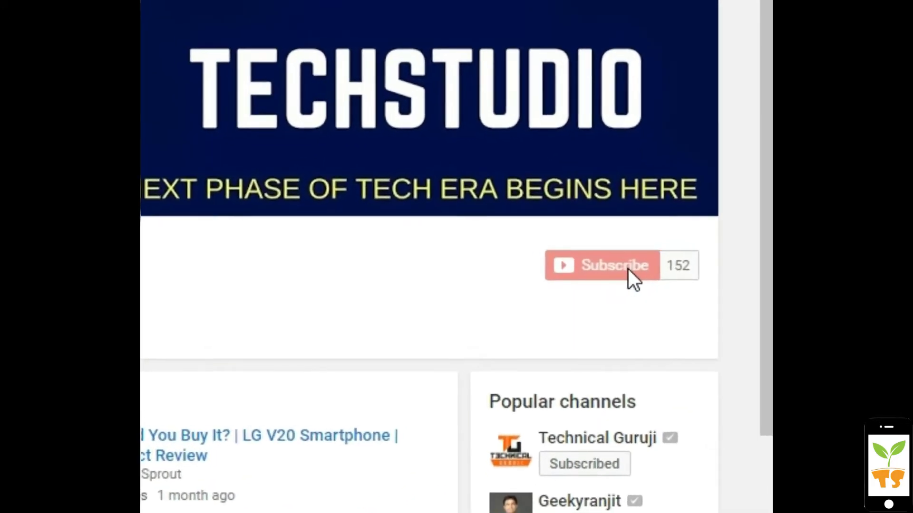
# Subscribe to the TechSprout YouTube channel with all notifications turned on
pyautogui.click(616, 273)
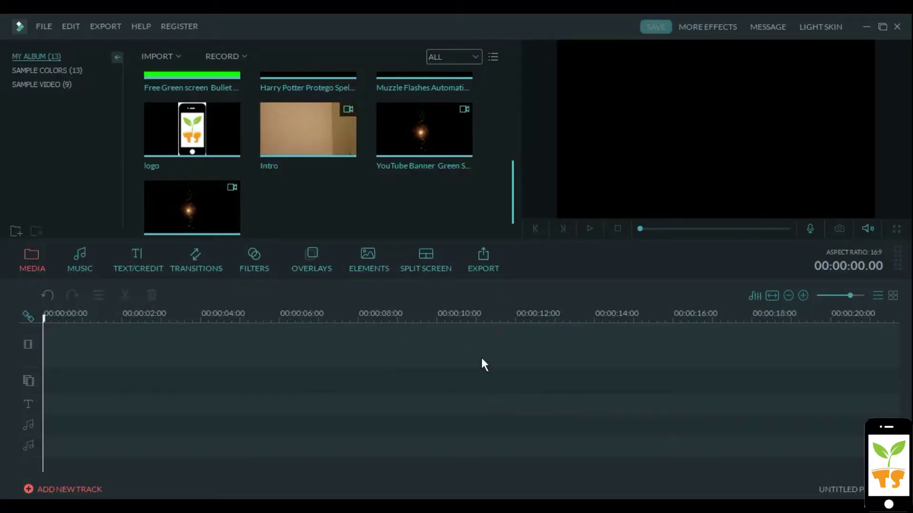
# Load the Intro clip from My Album into the preview window
pyautogui.click(347, 149)
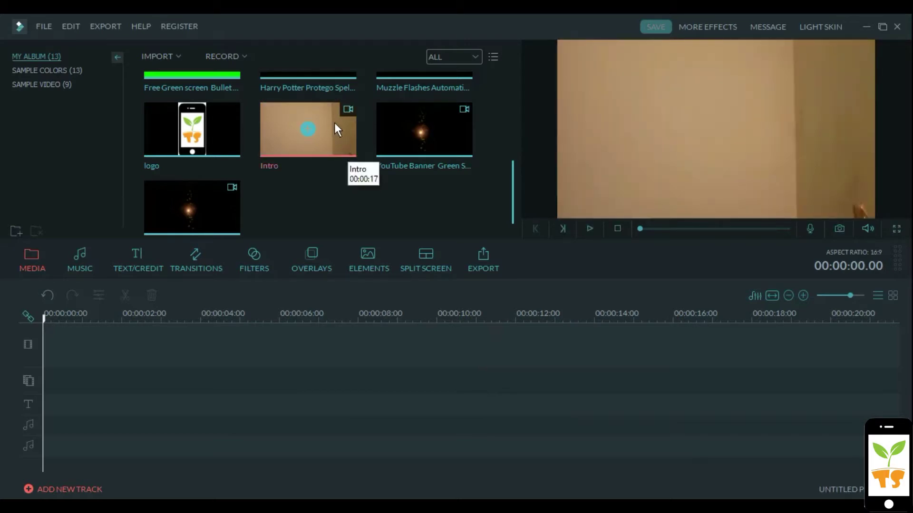
# Place Intro on the video track and cut away its opening 6.07 seconds
pyautogui.moveTo(335, 123); pyautogui.dragTo(303, 333)
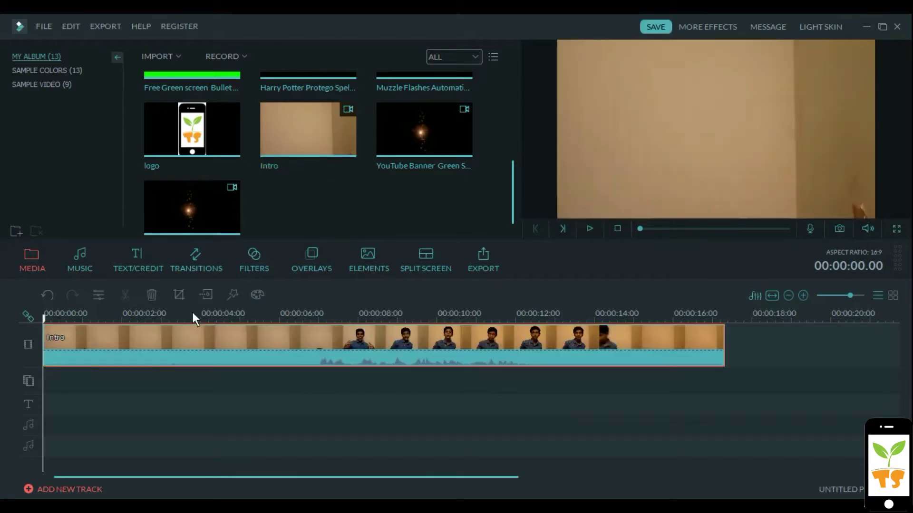
pyautogui.click(300, 319)
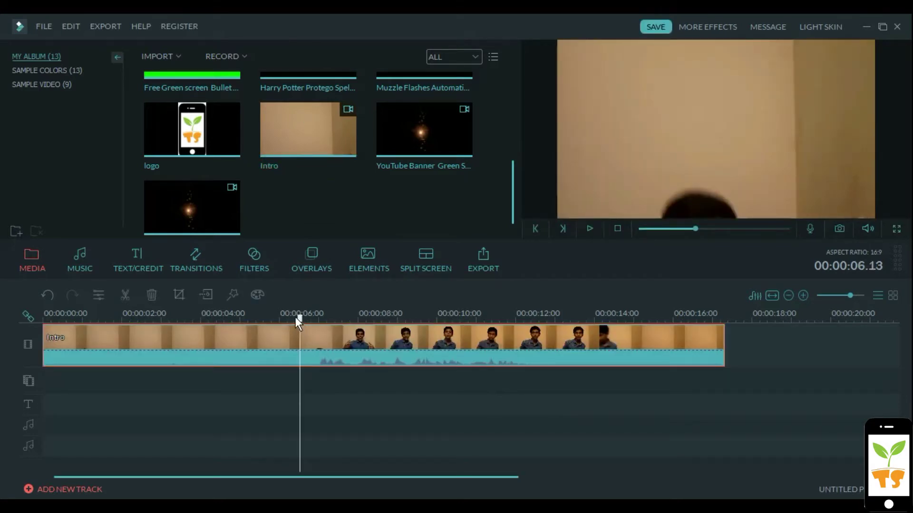
pyautogui.click(290, 316)
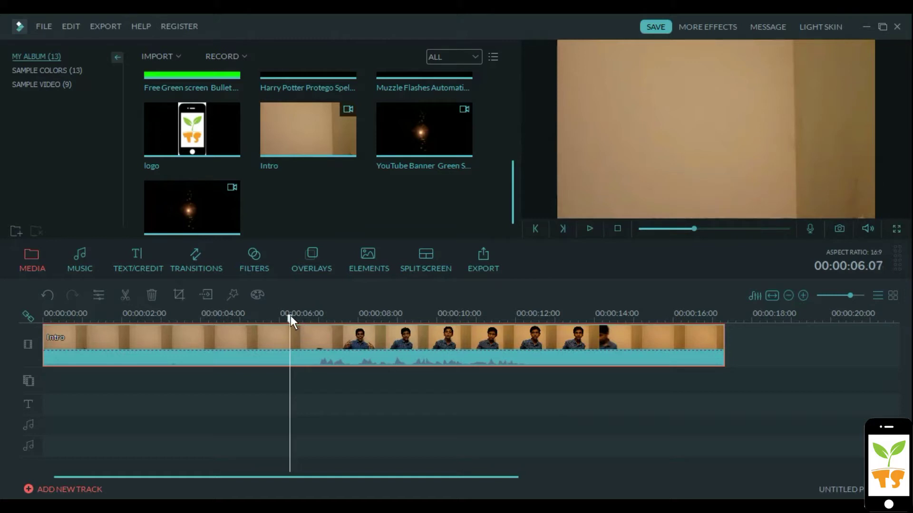
pyautogui.hotkey('ctrl', 'b')
pyautogui.click(267, 336)
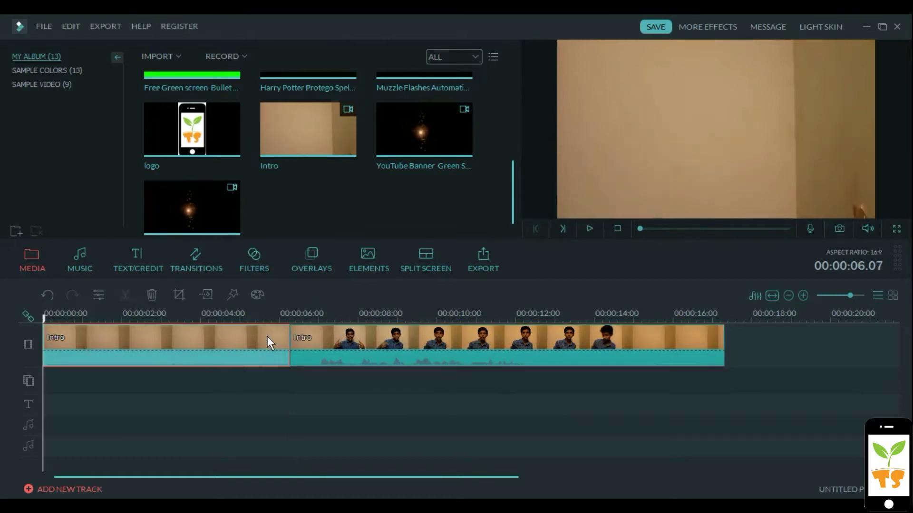
pyautogui.press('Delete')
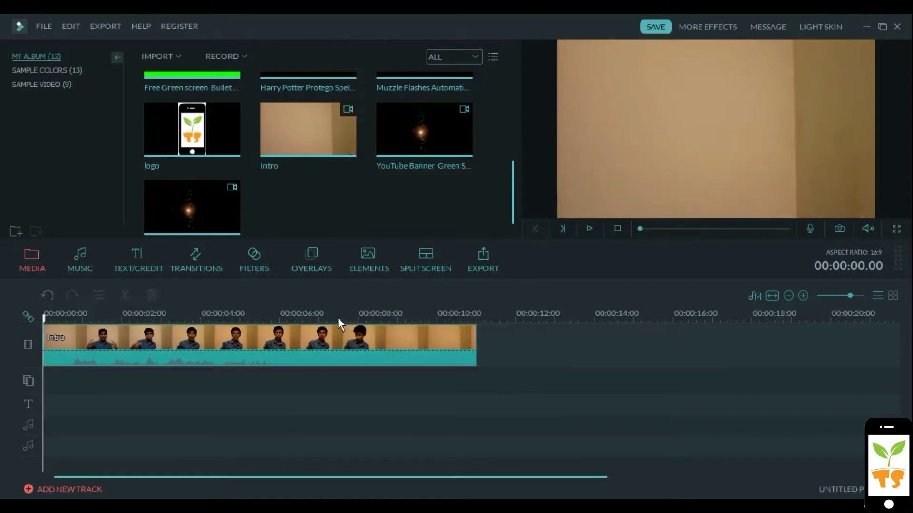
# Split the clip at 00:00:07.01 and delete everything after the cut
pyautogui.click(294, 316)
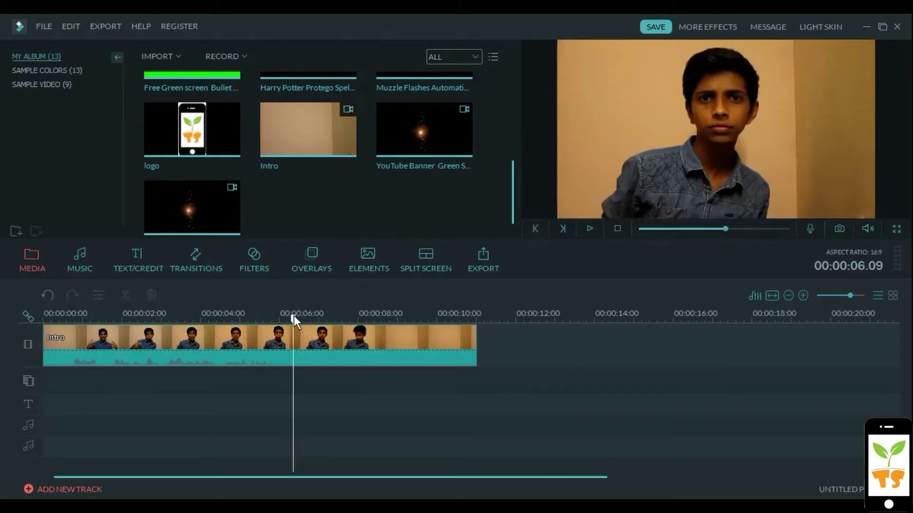
pyautogui.press('space')
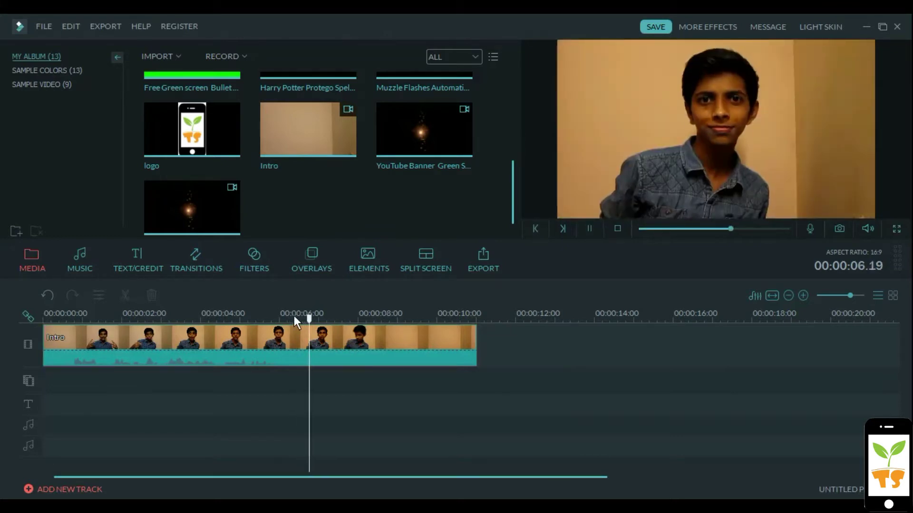
pyautogui.press('Left')
pyautogui.press('Left')
pyautogui.press('Left')
pyautogui.press('Left')
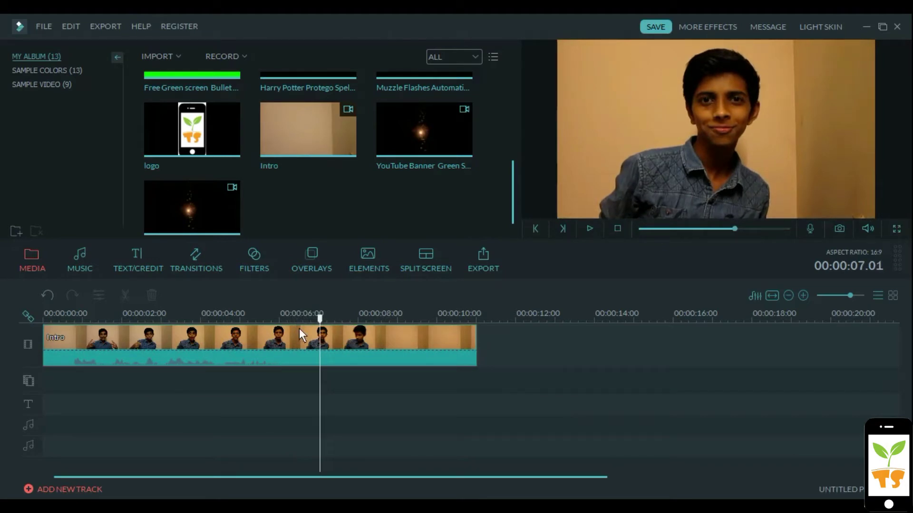
pyautogui.click(299, 334)
pyautogui.hotkey('ctrl', 'b')
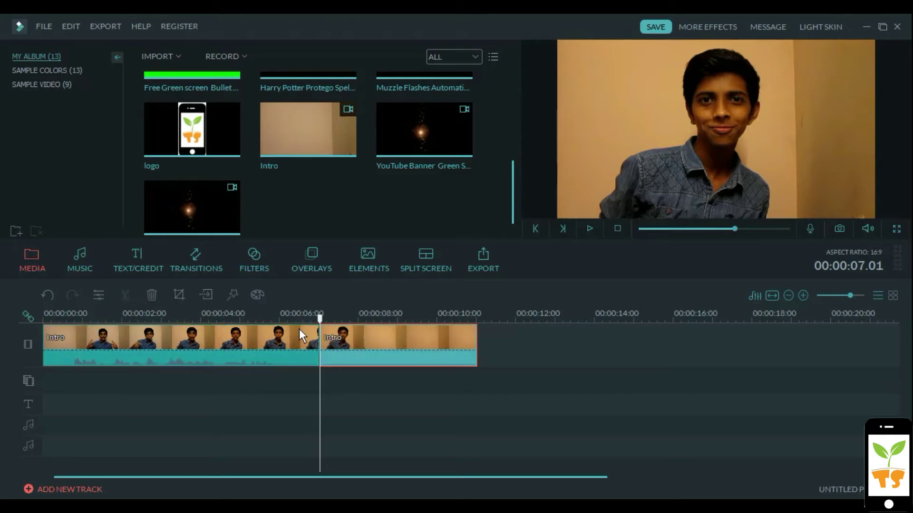
pyautogui.press('Delete')
# Scrub the trimmed clip from five seconds back to the start and select it
pyautogui.click(258, 312)
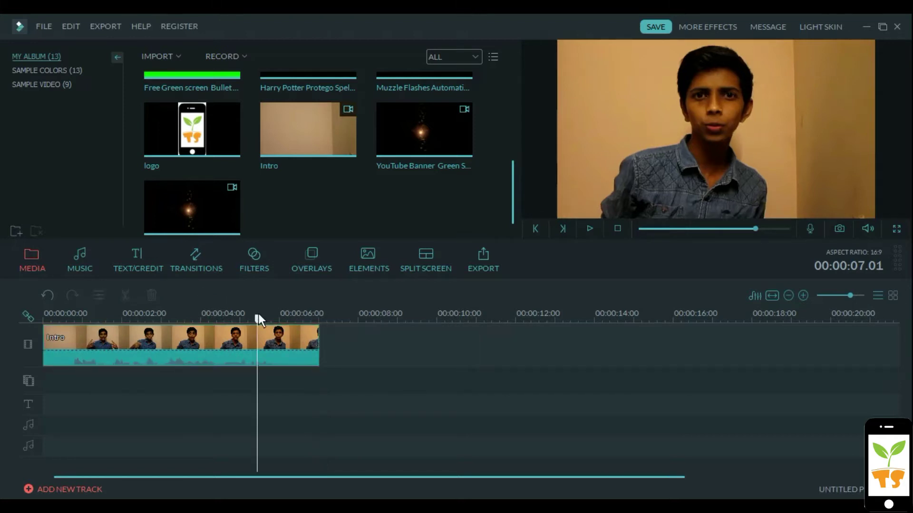
pyautogui.click(174, 318)
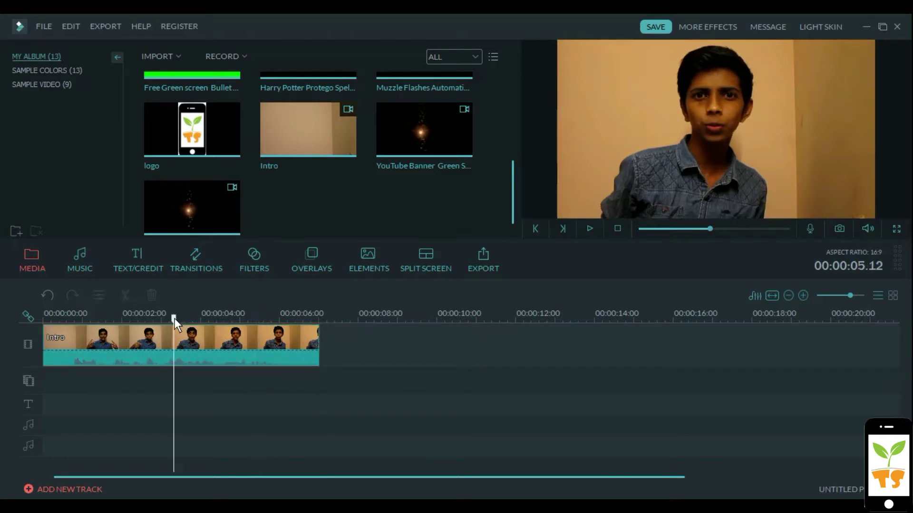
pyautogui.click(145, 318)
pyautogui.click(108, 317)
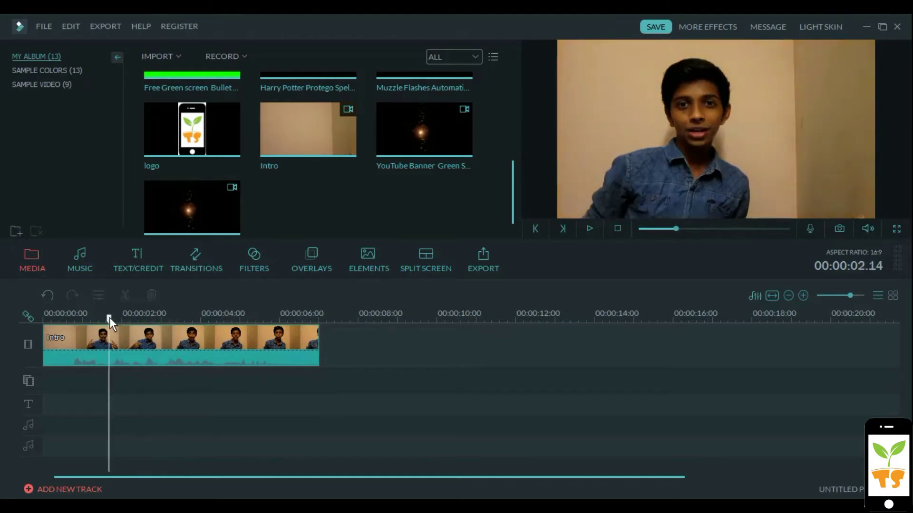
pyautogui.click(59, 317)
pyautogui.click(72, 342)
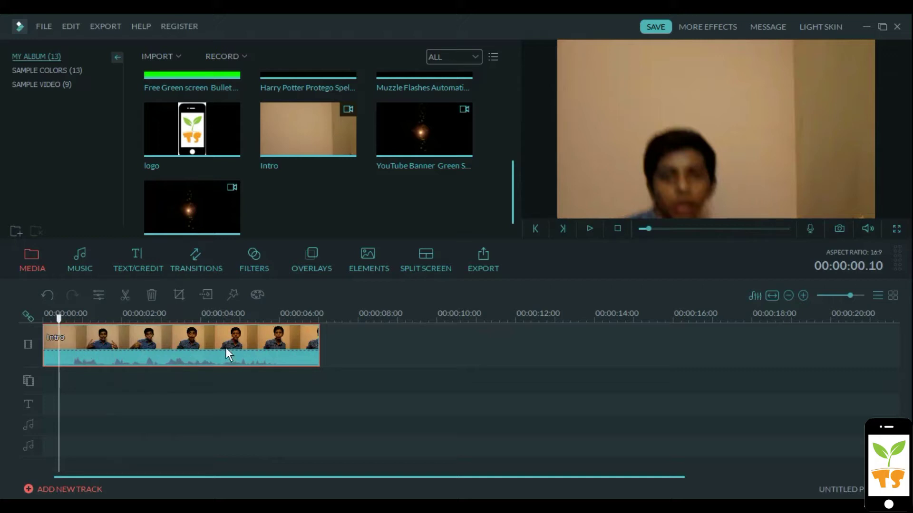
# Add the Lower 3rd 1 title from TEXT/CREDIT > LOWER 3RD to the project
pyautogui.click(399, 331)
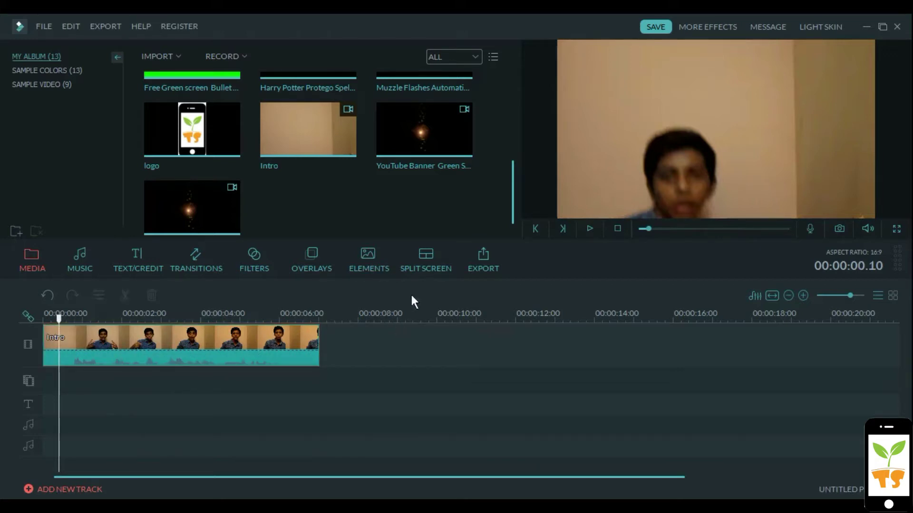
pyautogui.click(145, 269)
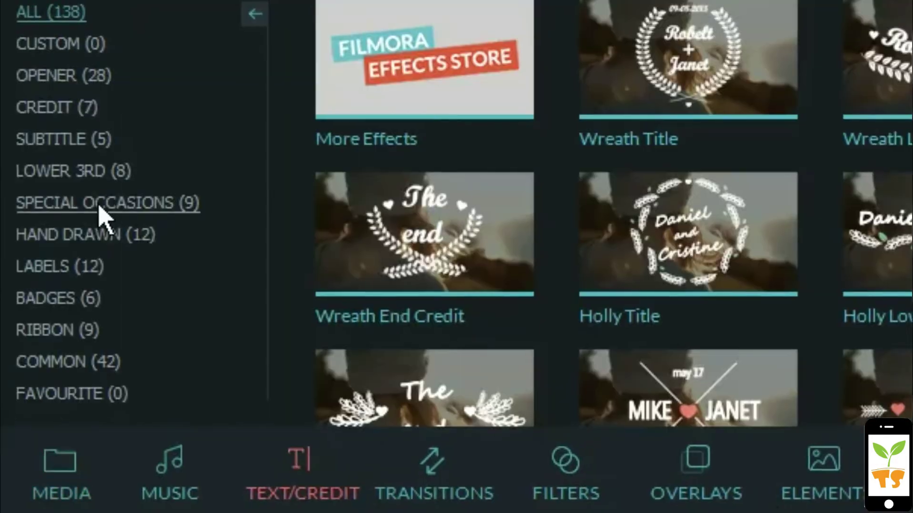
pyautogui.click(112, 172)
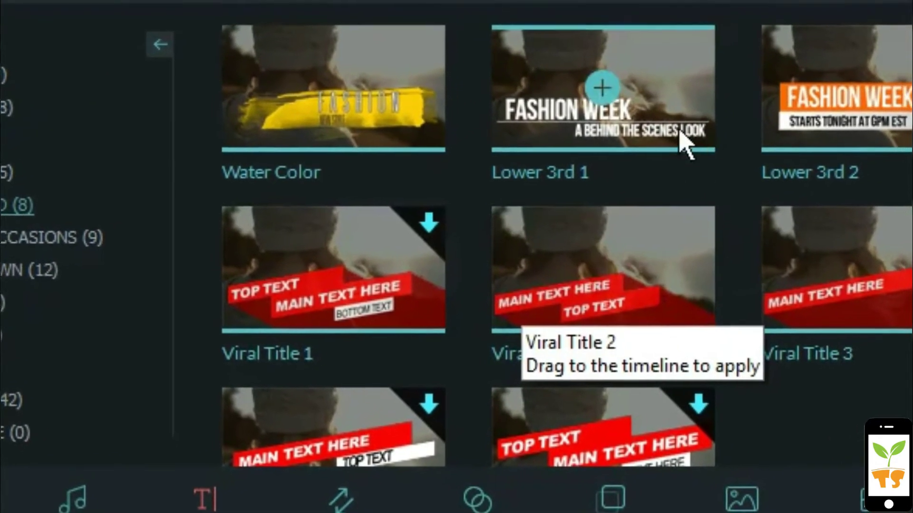
pyautogui.click(675, 138)
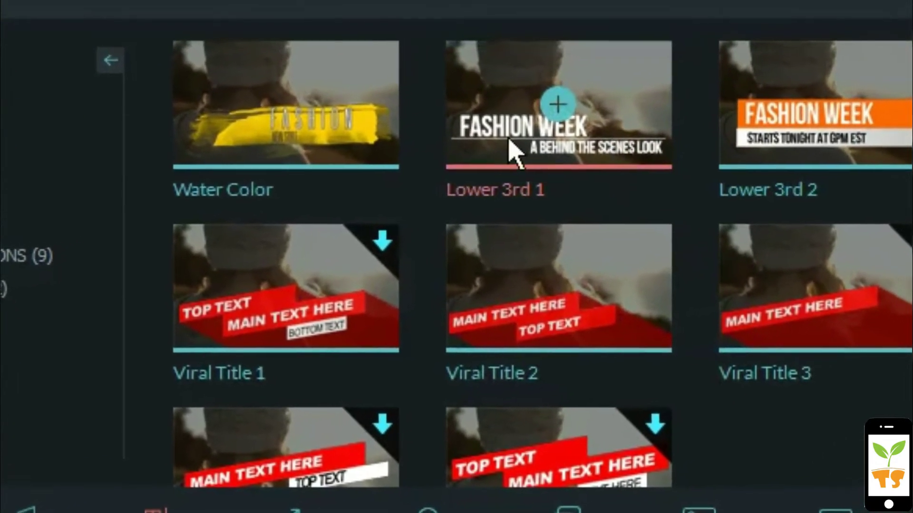
pyautogui.click(383, 123)
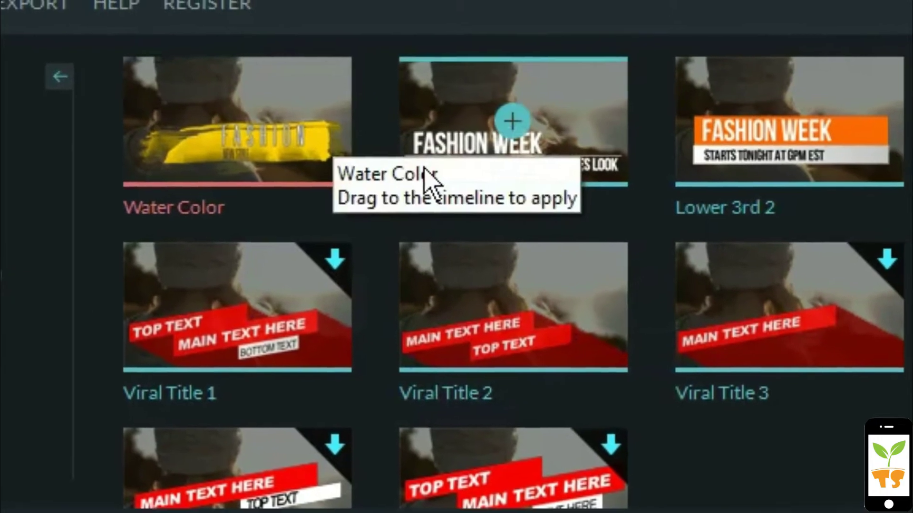
pyautogui.click(528, 165)
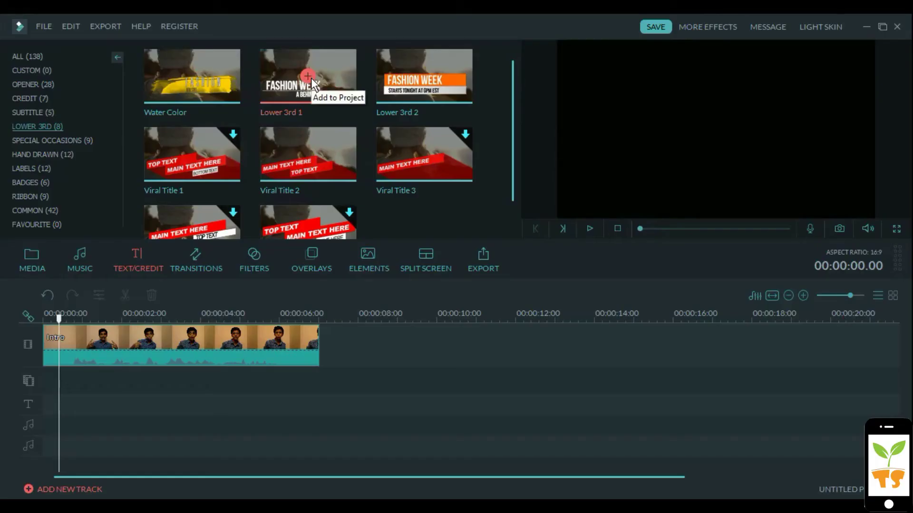
pyautogui.click(310, 78)
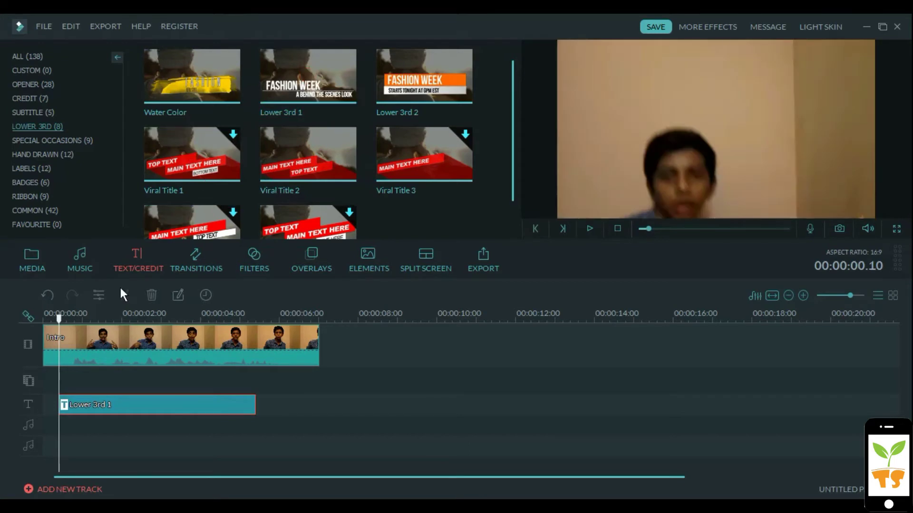
# Drag the Lower 3rd 1 clip on the text track to start at 0 seconds
pyautogui.moveTo(58, 319)
pyautogui.mouseDown()
pyautogui.moveTo(46, 319)
pyautogui.moveTo(108, 323)
pyautogui.moveTo(49, 323)
pyautogui.mouseUp()
pyautogui.press('space')
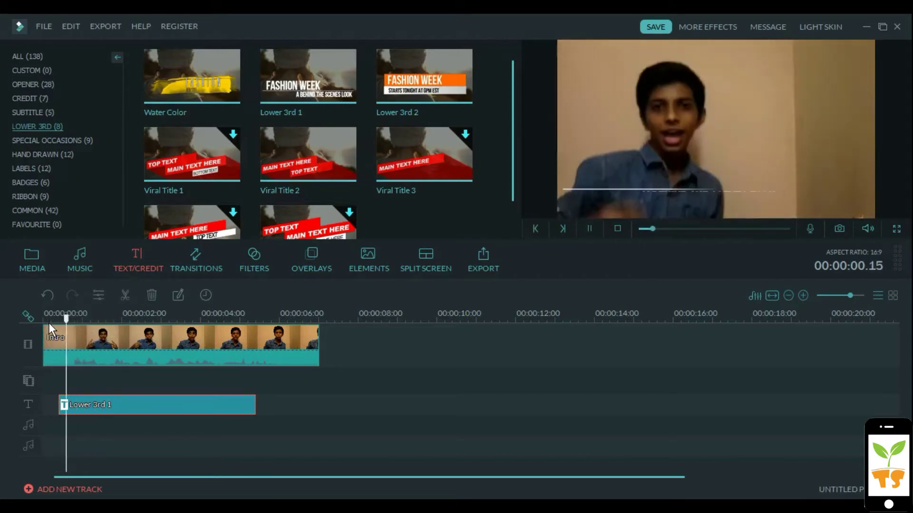
pyautogui.moveTo(109, 403); pyautogui.dragTo(91, 403)
# Align the subtitle under FASHION WEEK and nudge the line element, keeping 100% opacity
pyautogui.doubleClick(91, 402)
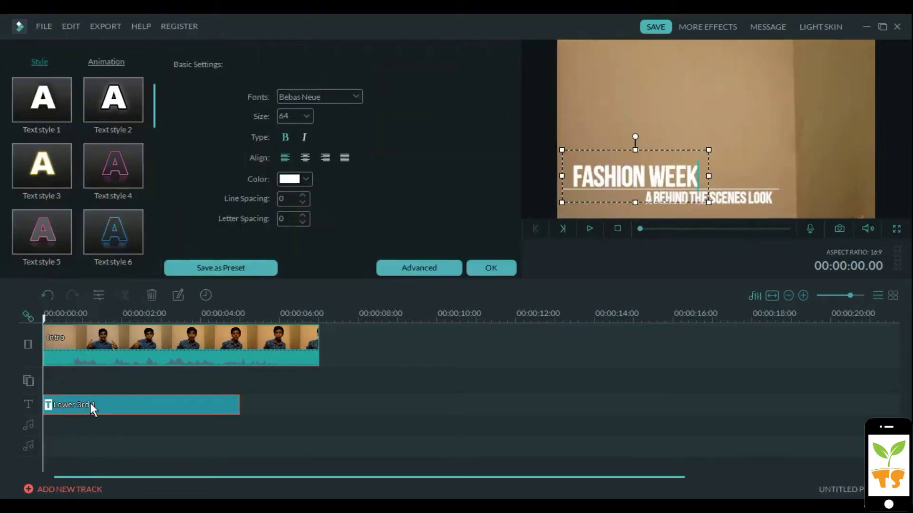
pyautogui.click(651, 162)
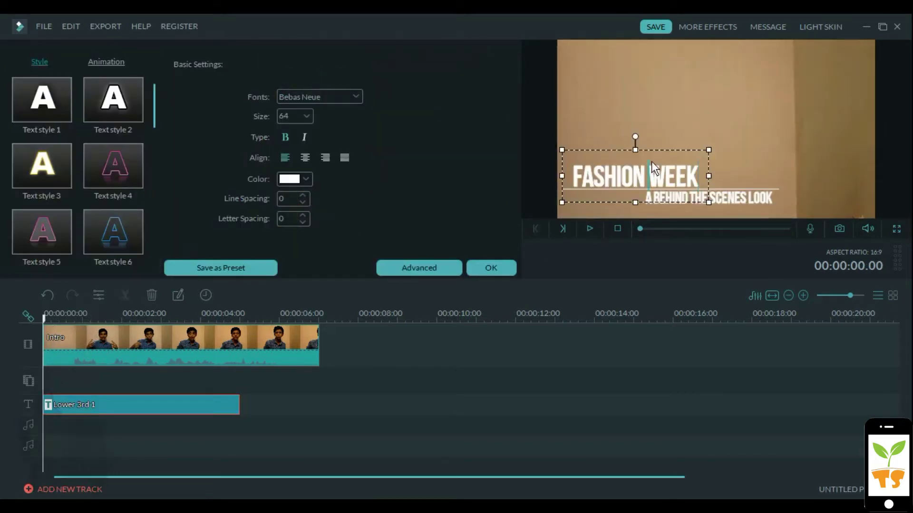
pyautogui.click(730, 187)
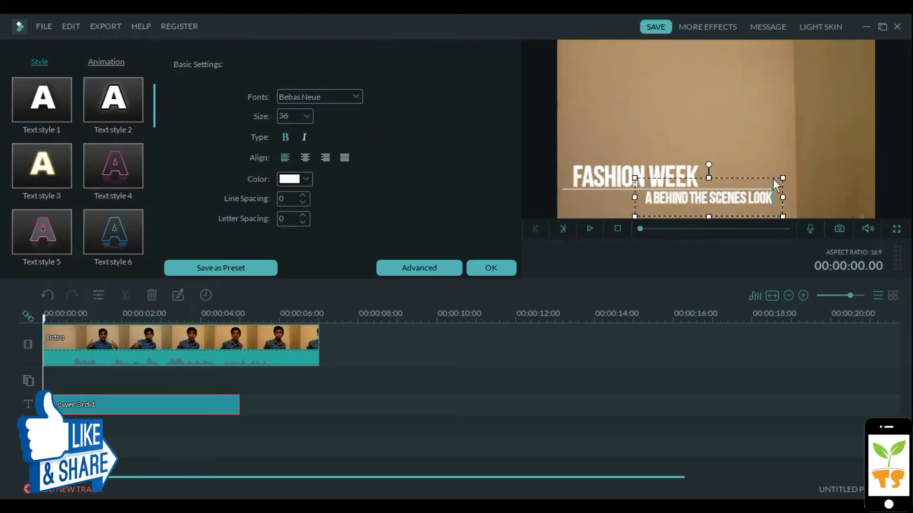
pyautogui.moveTo(768, 176); pyautogui.dragTo(705, 180)
pyautogui.click(743, 190)
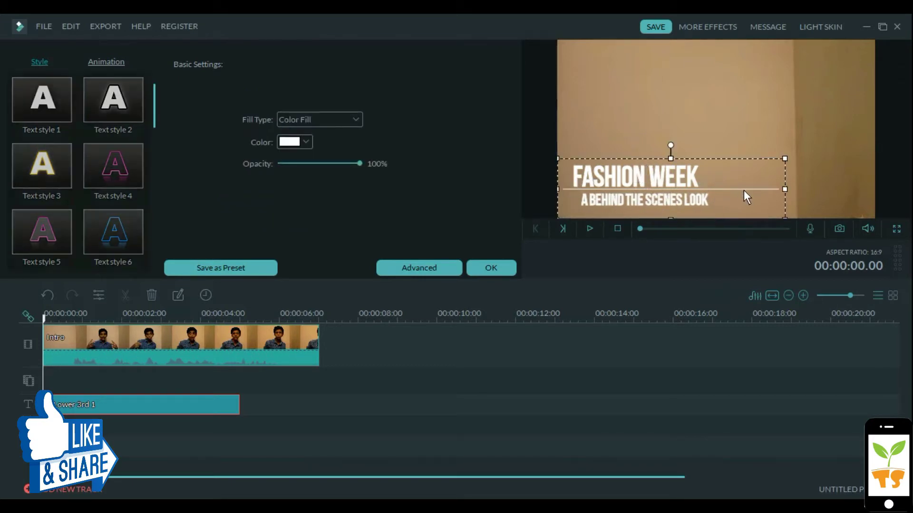
pyautogui.moveTo(754, 179)
pyautogui.mouseDown()
pyautogui.moveTo(743, 179)
pyautogui.moveTo(770, 175)
pyautogui.moveTo(773, 184)
pyautogui.moveTo(761, 182)
pyautogui.mouseUp()
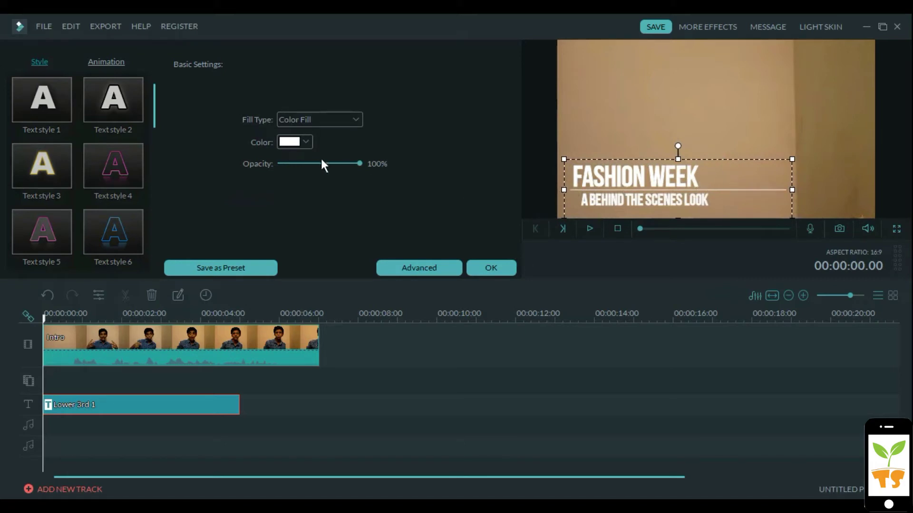
pyautogui.moveTo(321, 163); pyautogui.dragTo(393, 175)
# Color the subtitle and the FASHION WEEK heading black and apply the edits
pyautogui.click(602, 178)
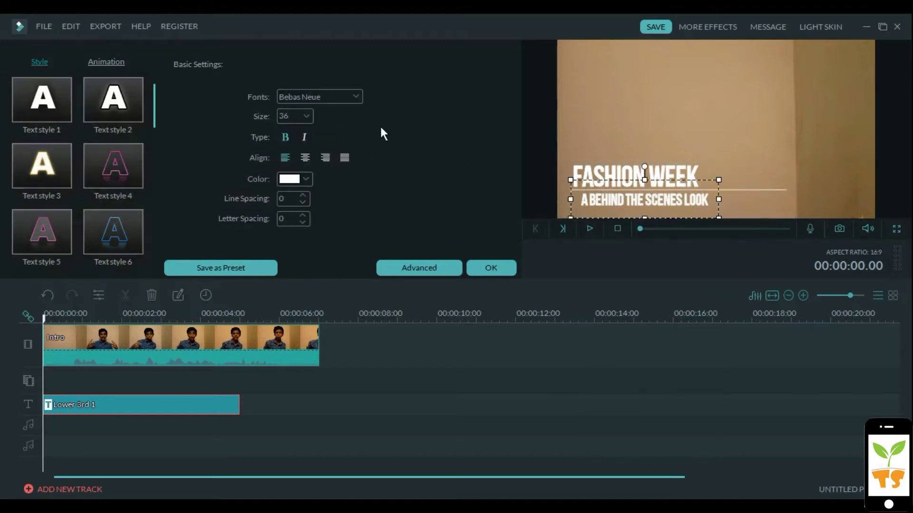
pyautogui.click(304, 179)
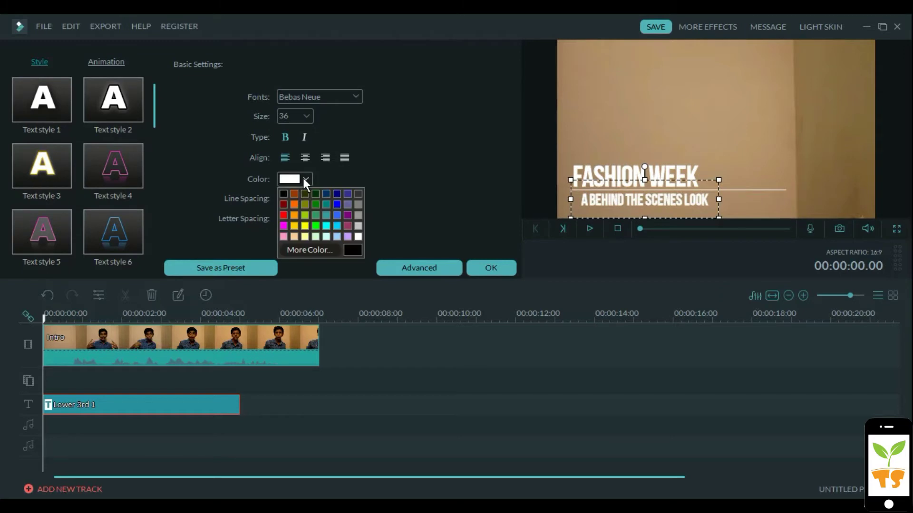
pyautogui.click(281, 194)
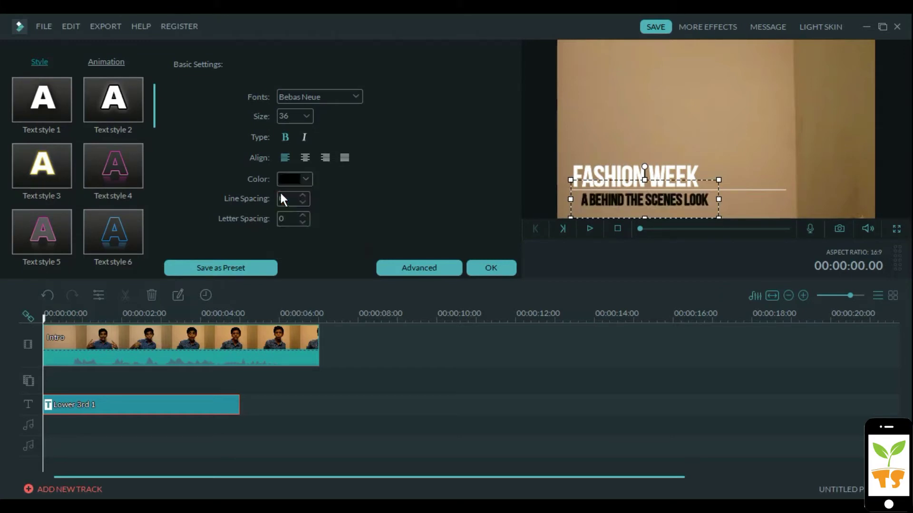
pyautogui.click(640, 167)
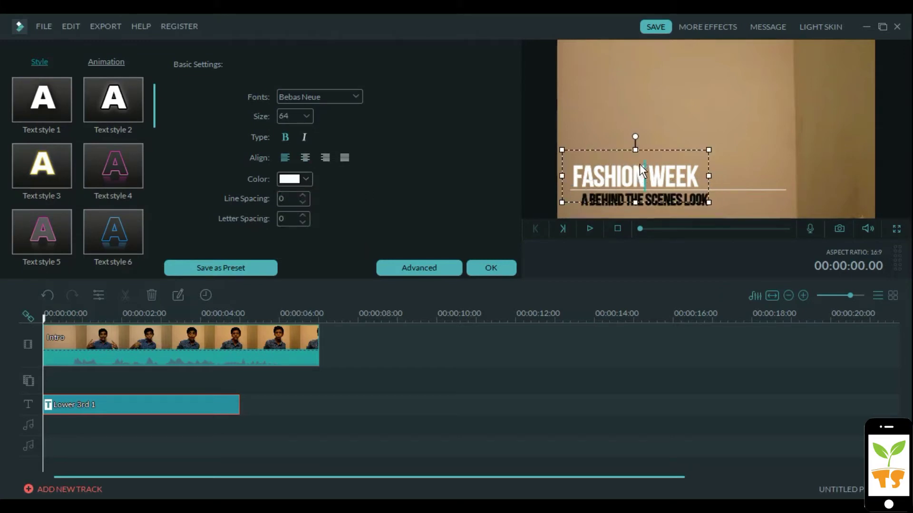
pyautogui.click(306, 177)
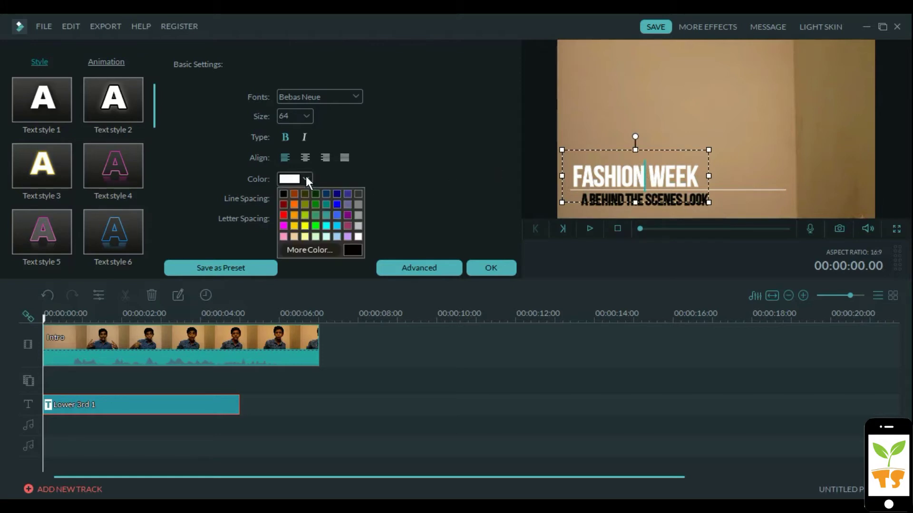
pyautogui.click(286, 193)
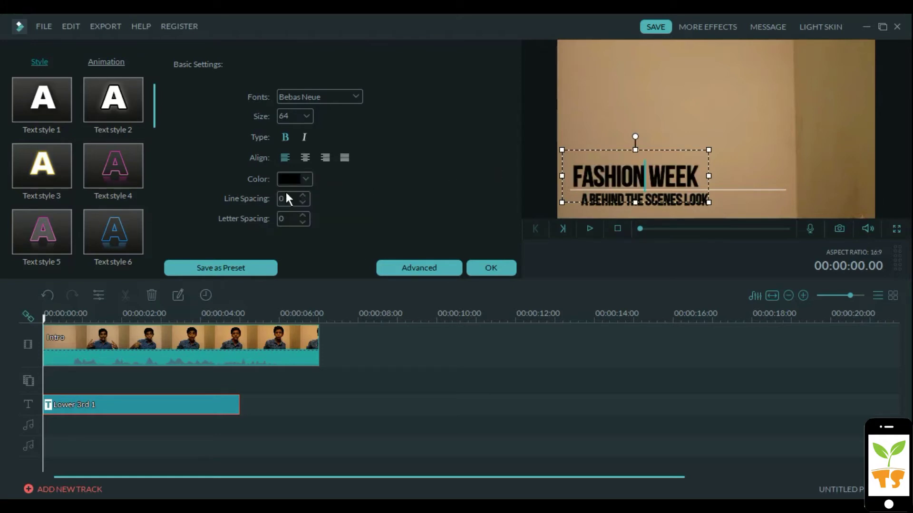
pyautogui.click(501, 268)
# Trim the Lower 3rd 1 clip's end to the playhead at about 00:00:01.18
pyautogui.press('space')
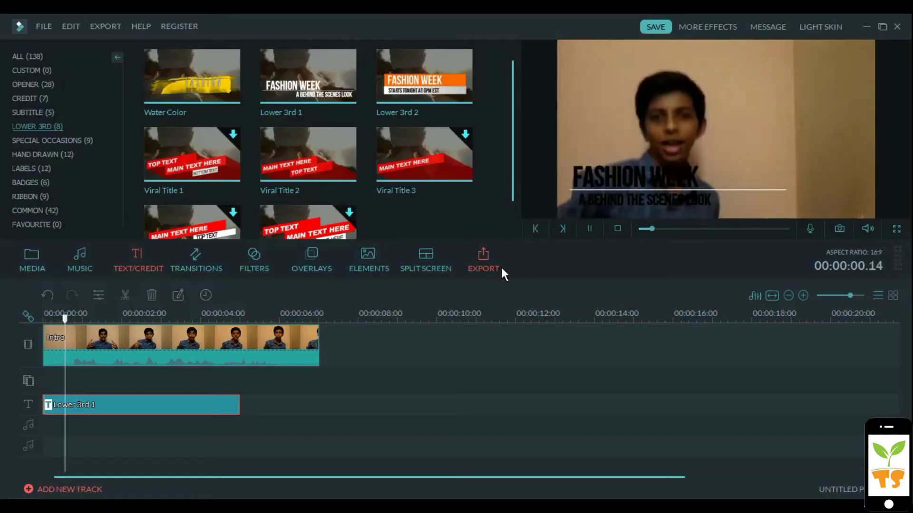
pyautogui.press('space')
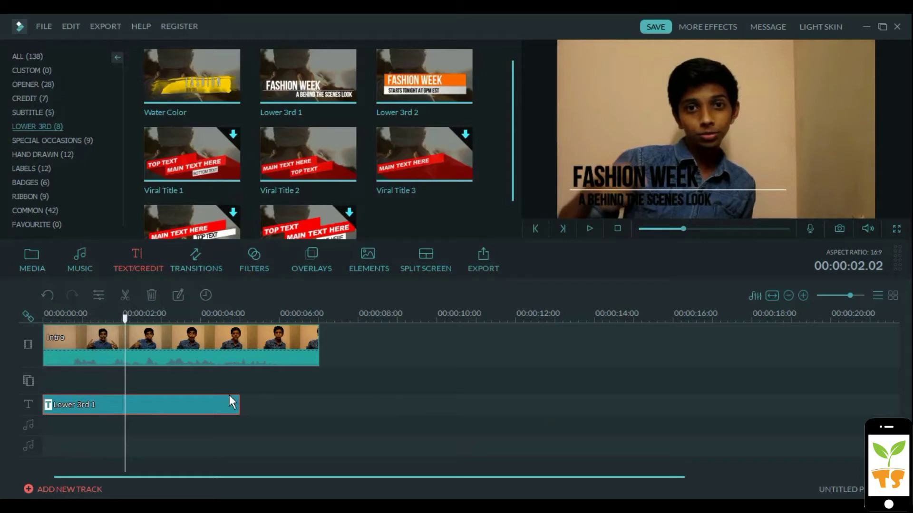
pyautogui.moveTo(237, 400); pyautogui.dragTo(107, 399)
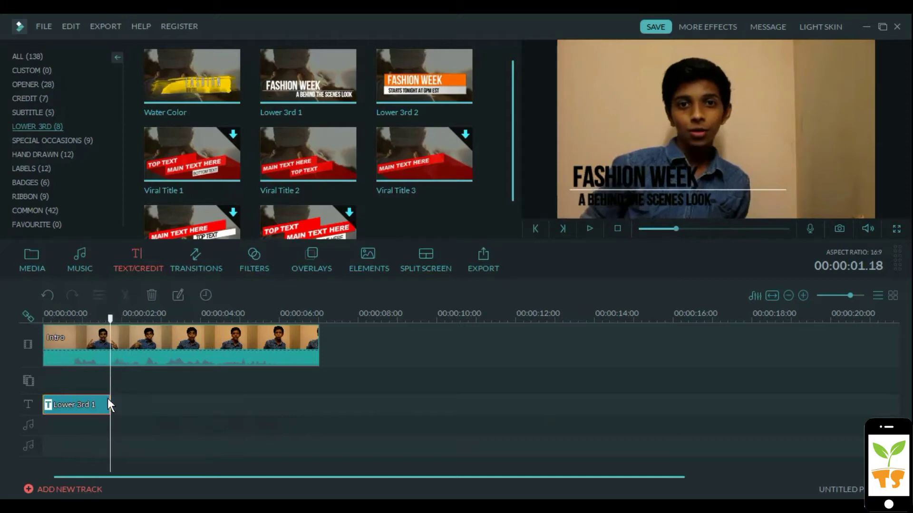
# Replay the intro from the start to review the shortened title
pyautogui.click(49, 319)
pyautogui.press('space')
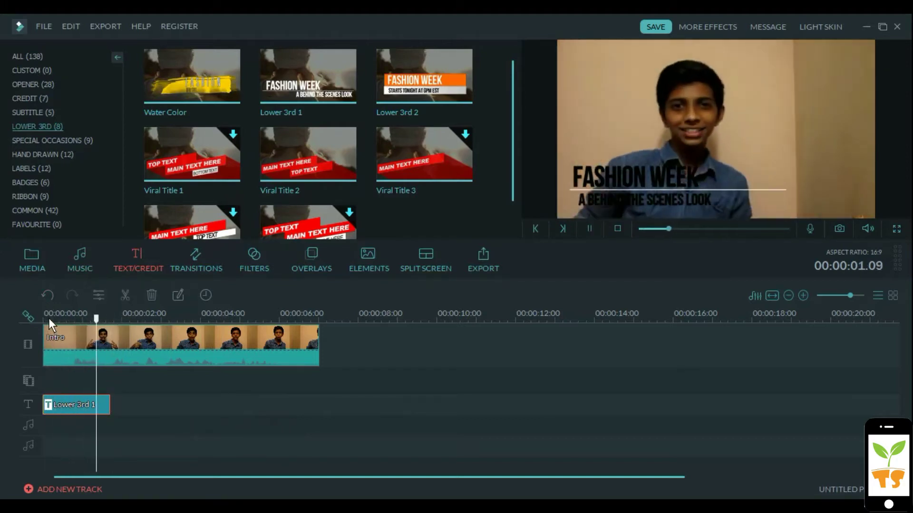
pyautogui.press('space')
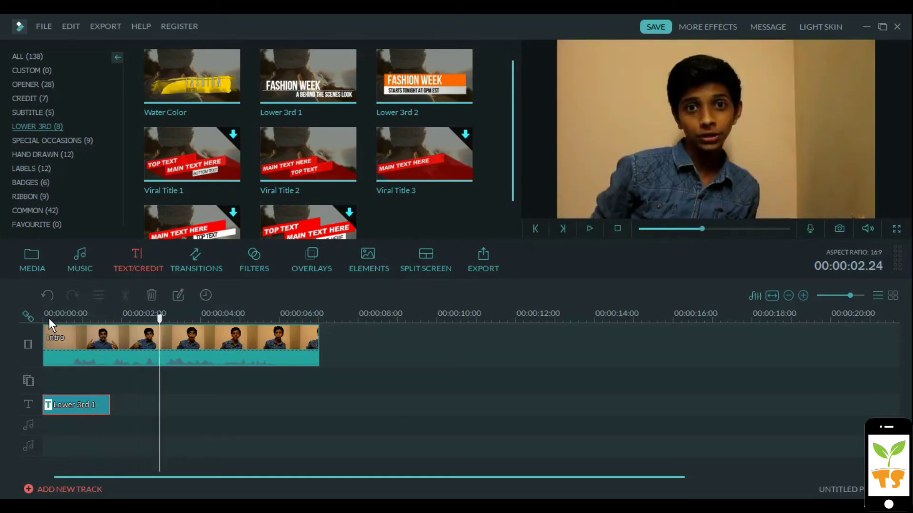
pyautogui.scroll(1, 135, 323)
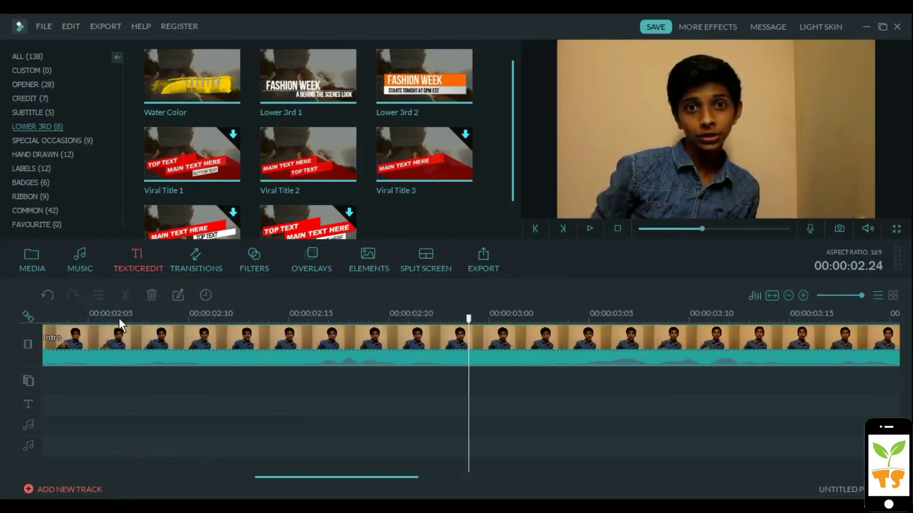
pyautogui.scroll(-2, 72, 323)
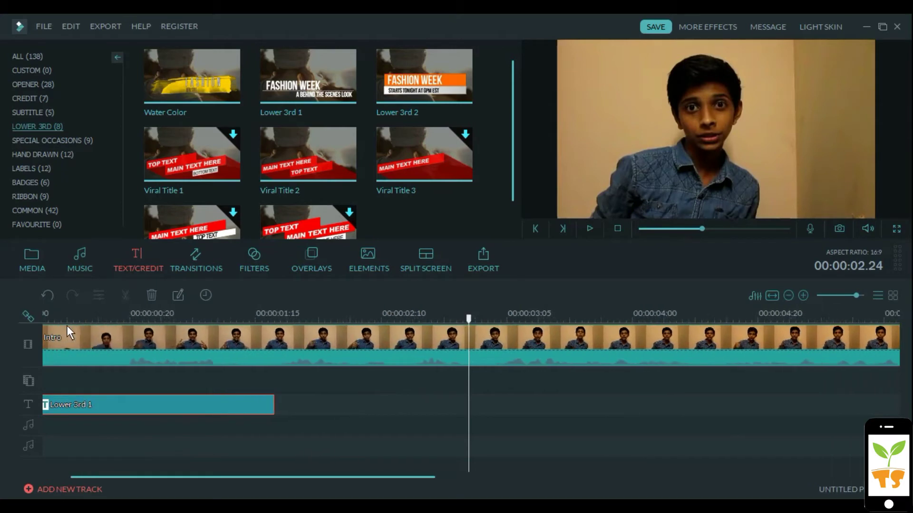
pyautogui.scroll(-2, 66, 329)
pyautogui.scroll(1, 55, 334)
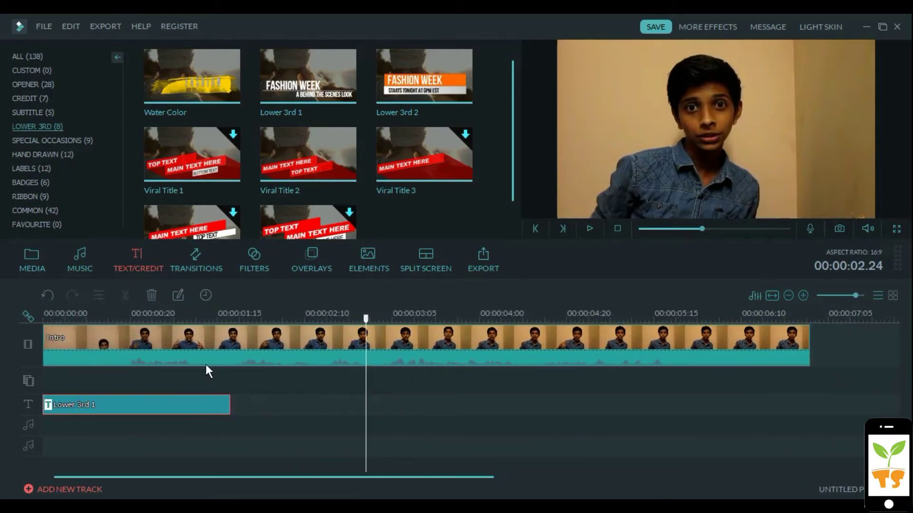
# Set the title's white Line shape to 0% fill opacity in Advanced Text Edit
pyautogui.doubleClick(214, 400)
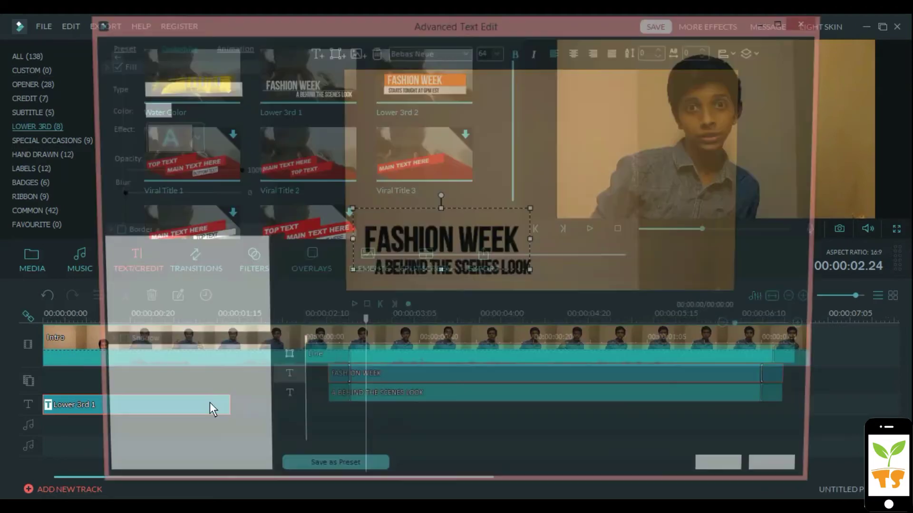
pyautogui.click(569, 264)
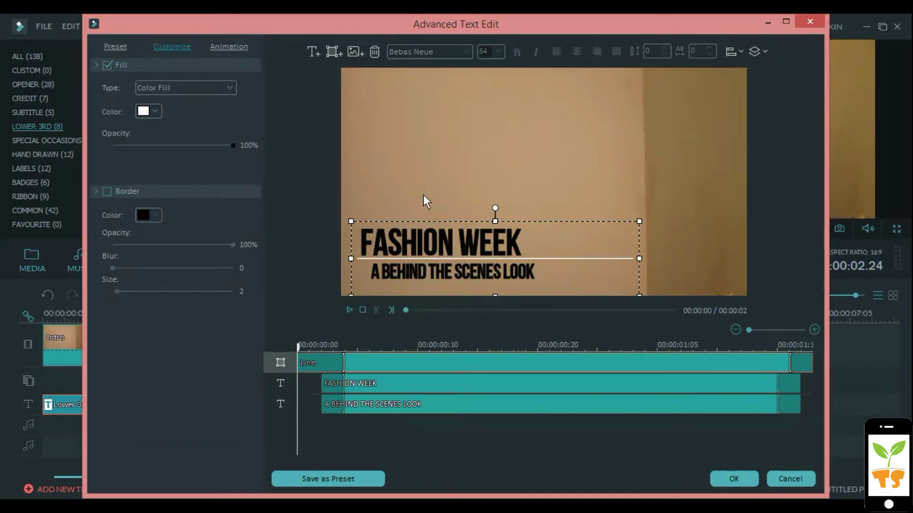
pyautogui.moveTo(233, 146); pyautogui.dragTo(82, 144)
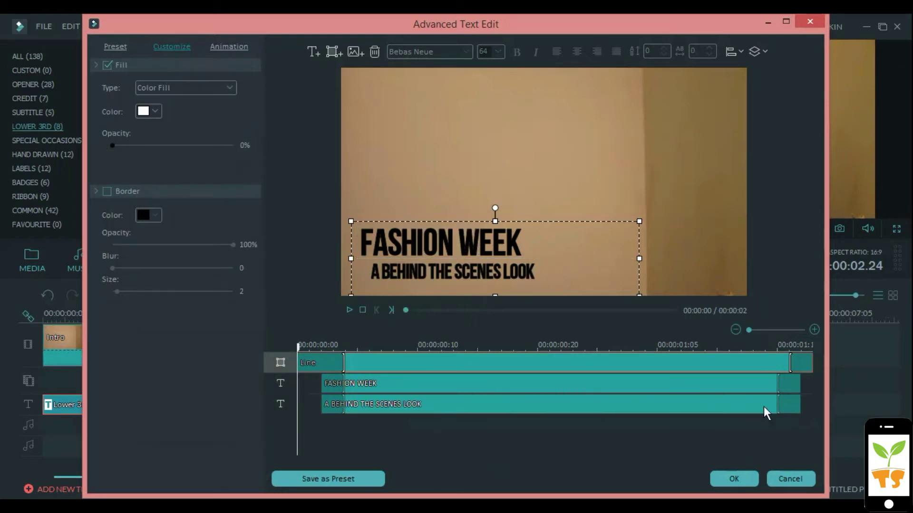
pyautogui.click(753, 479)
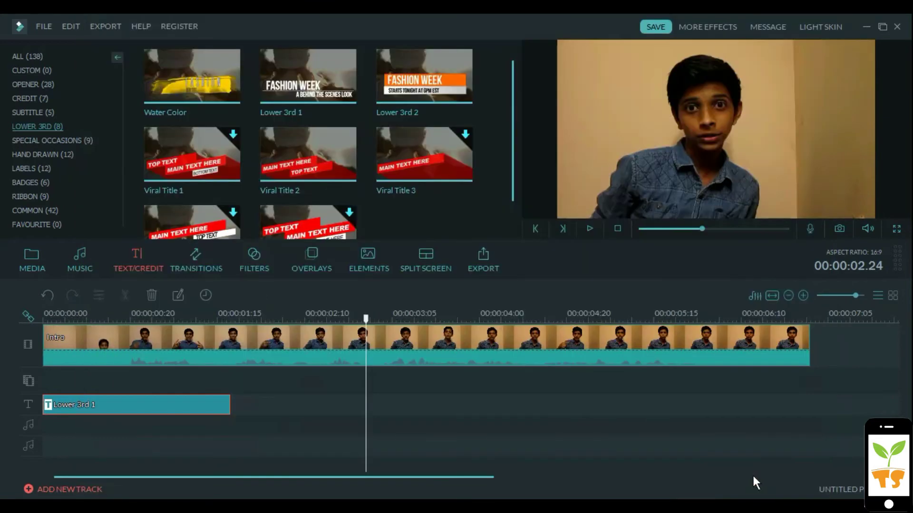
pyautogui.click(167, 321)
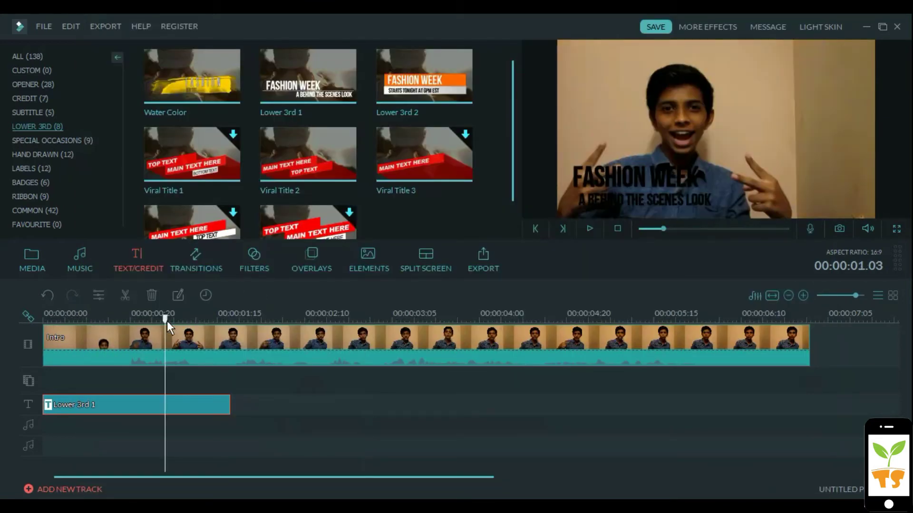
pyautogui.moveTo(162, 316); pyautogui.dragTo(34, 324)
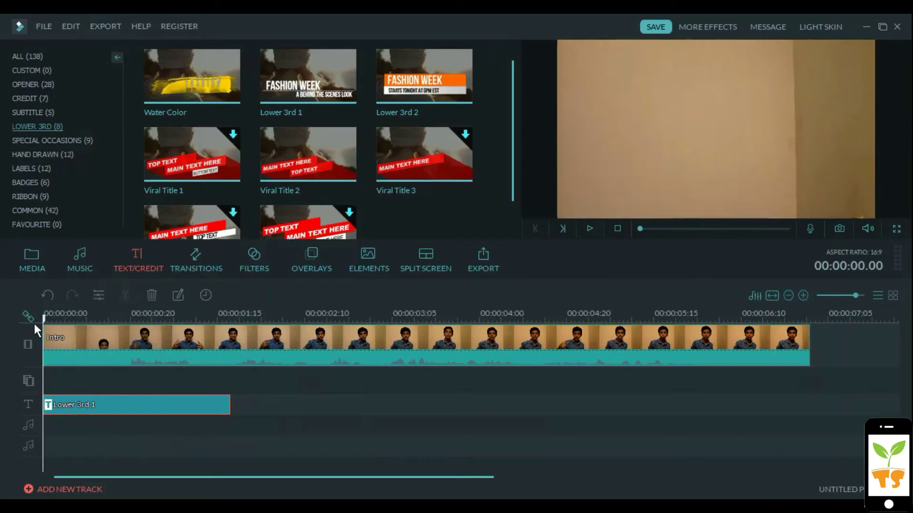
# Change the color of both the heading and subtitle text to white
pyautogui.doubleClick(108, 403)
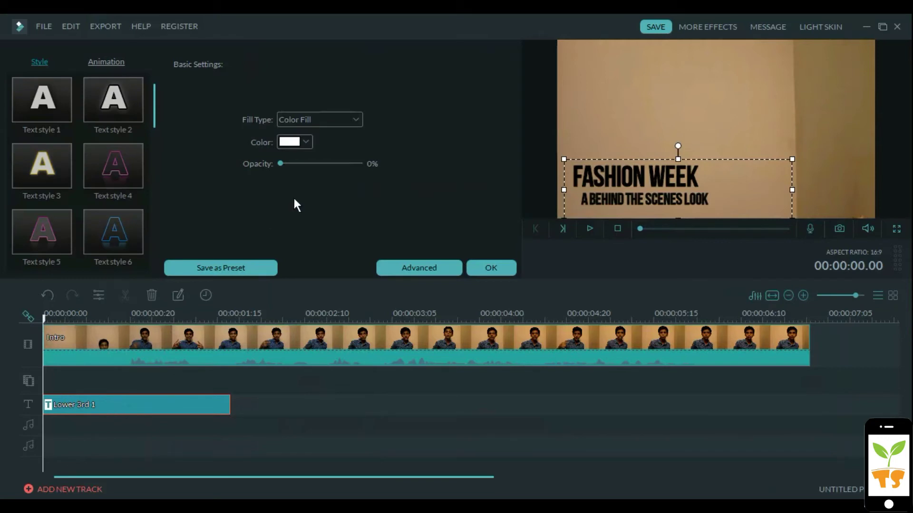
pyautogui.click(305, 180)
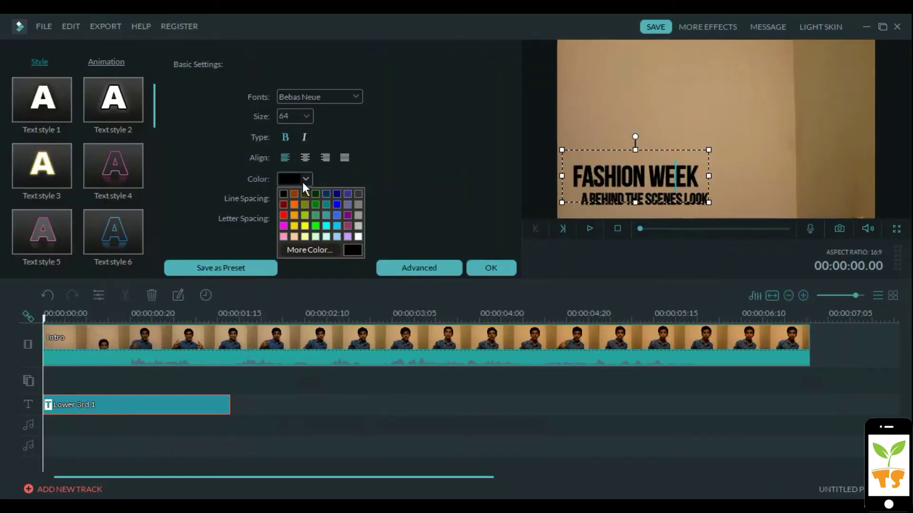
pyautogui.click(359, 237)
pyautogui.click(664, 199)
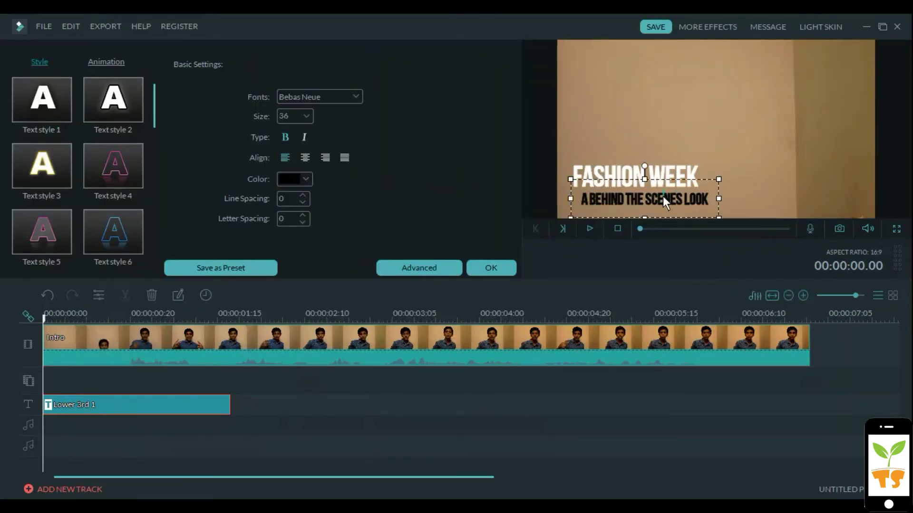
pyautogui.click(305, 179)
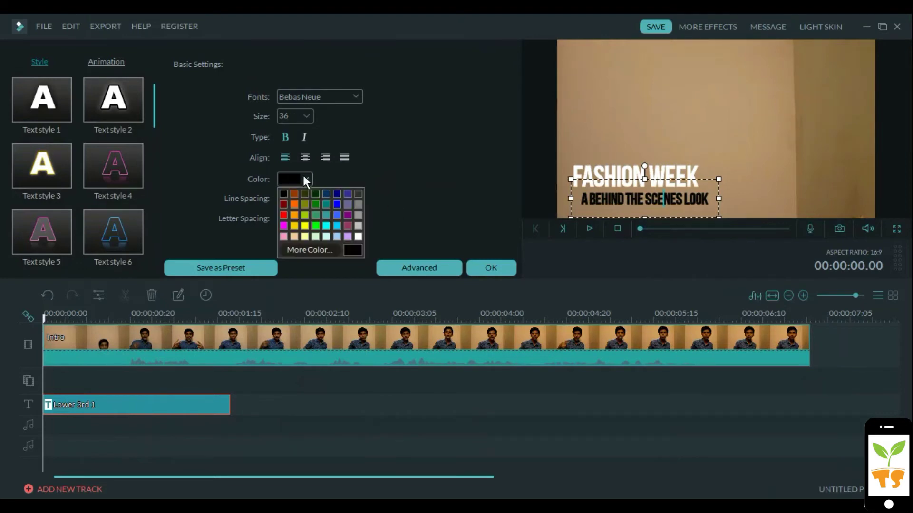
pyautogui.click(360, 237)
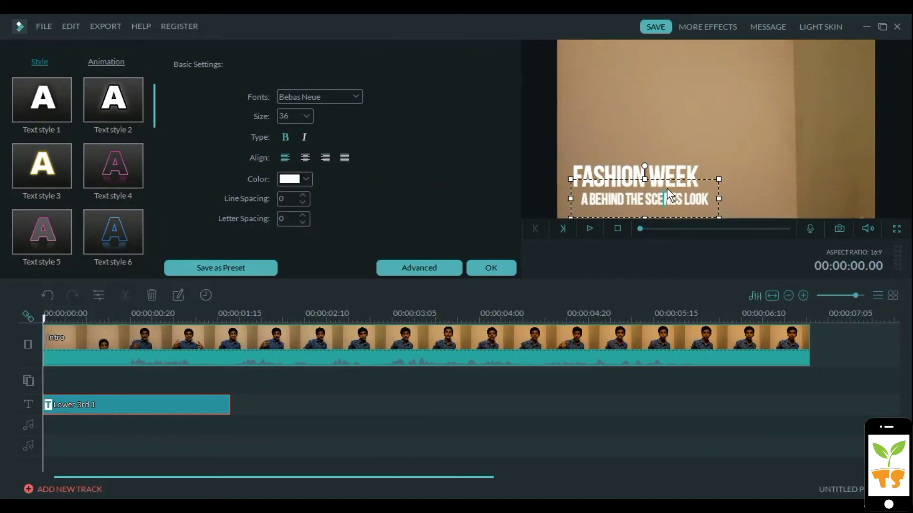
pyautogui.click(681, 172)
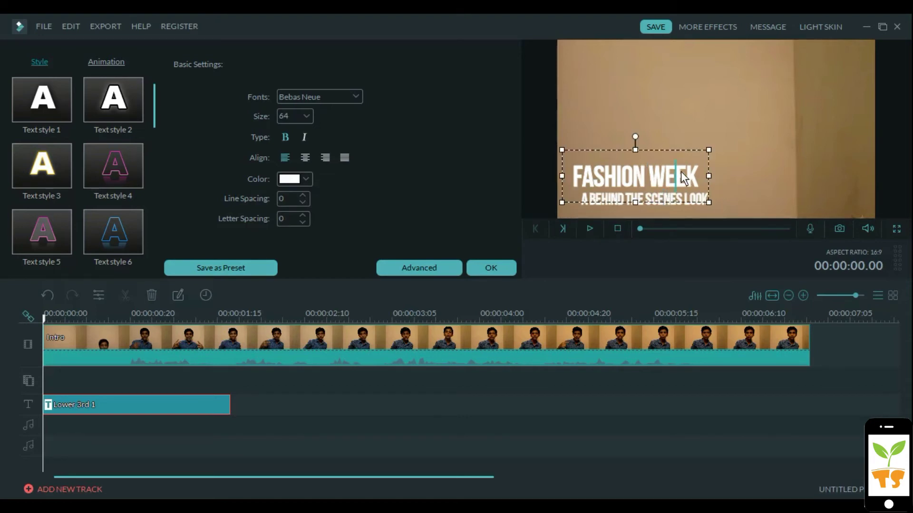
pyautogui.doubleClick(680, 172)
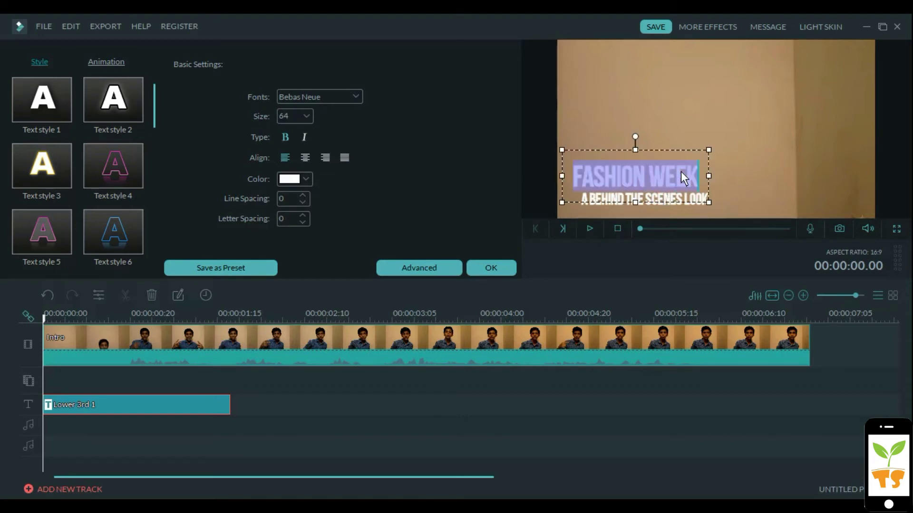
pyautogui.write('JAN')
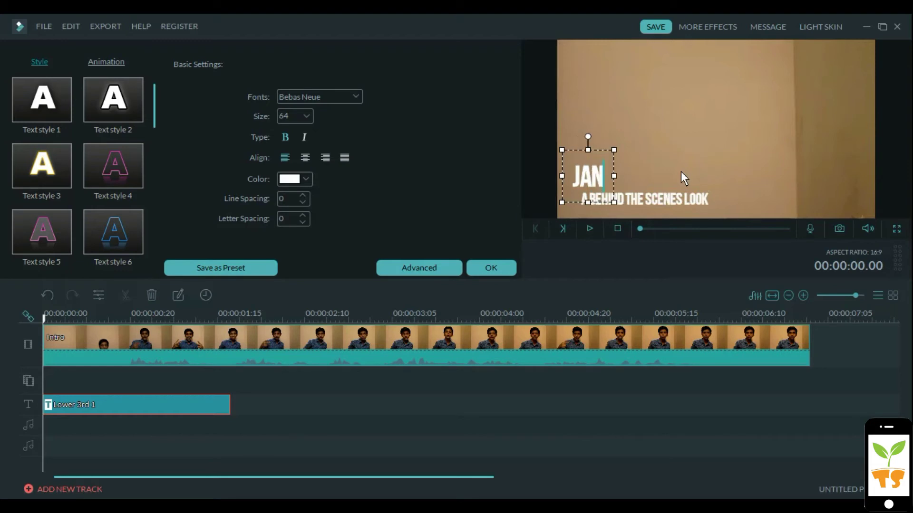
pyautogui.write('GOKING')
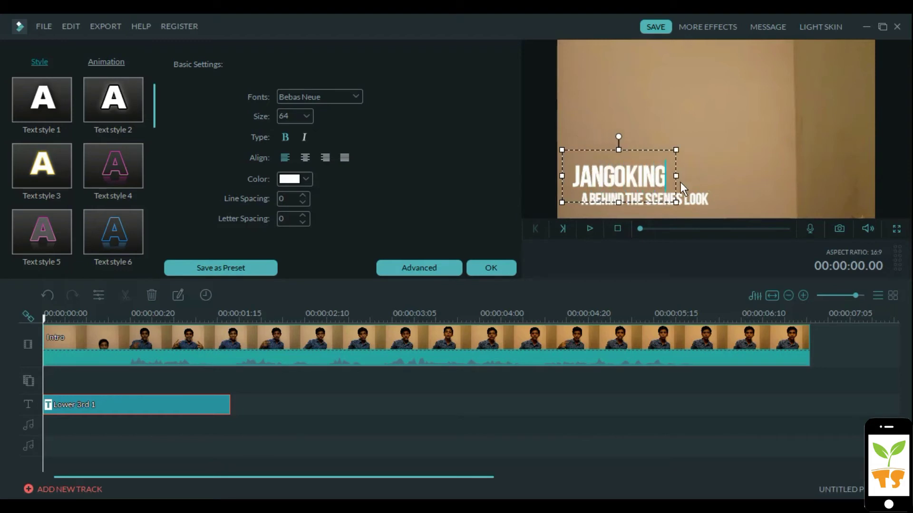
pyautogui.click(685, 201)
pyautogui.doubleClick(685, 200)
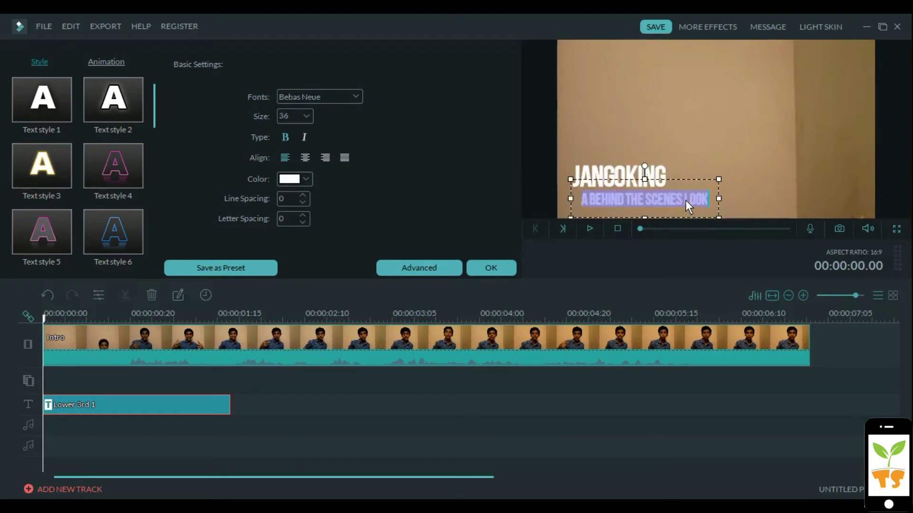
pyautogui.write('@')
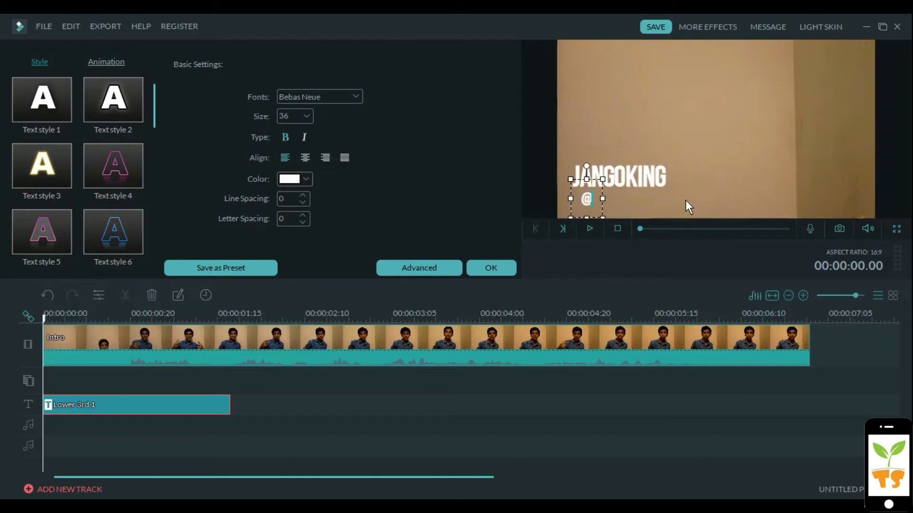
pyautogui.write('TEC')
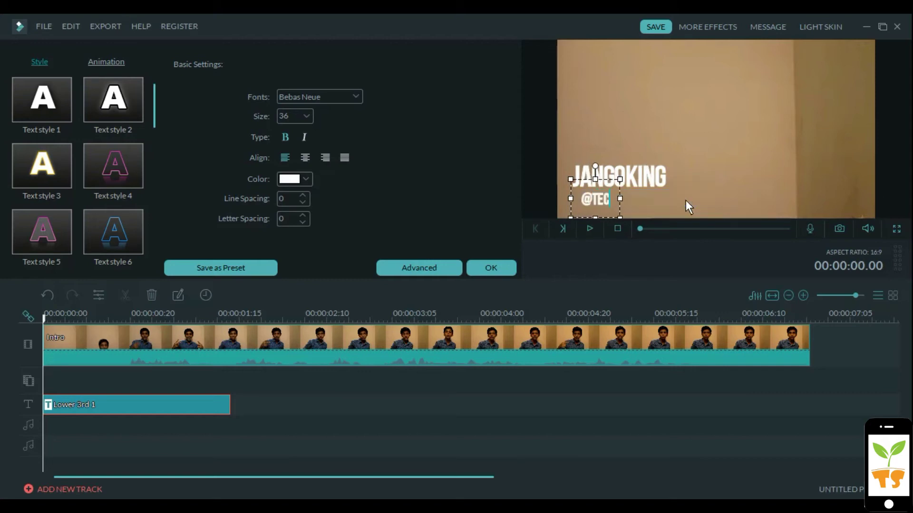
pyautogui.write('HSPROUT')
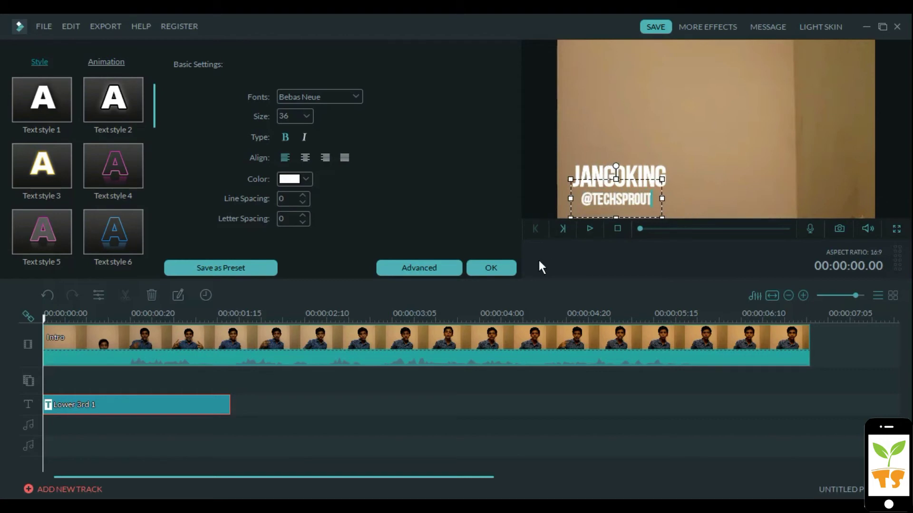
pyautogui.click(505, 267)
# Play the intro, rewind to 0 seconds, and reopen the Lower 3rd 1 text settings
pyautogui.press('space')
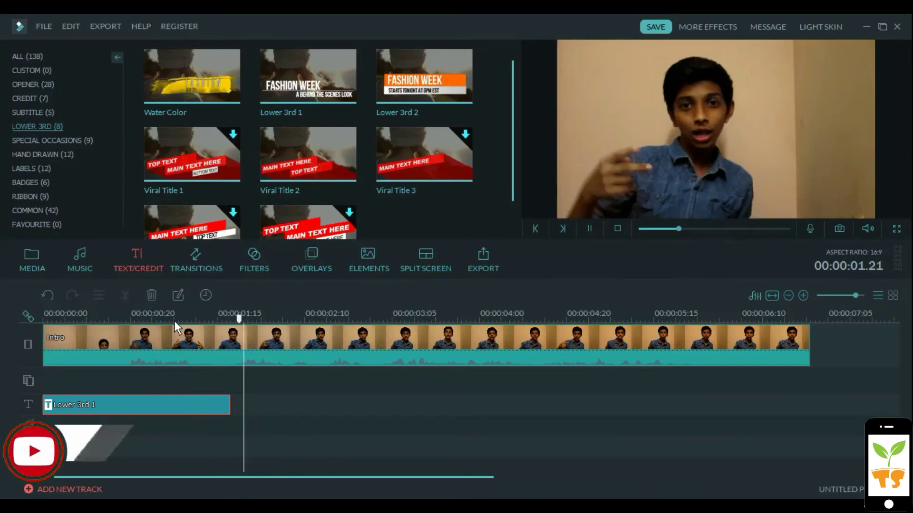
pyautogui.press('space')
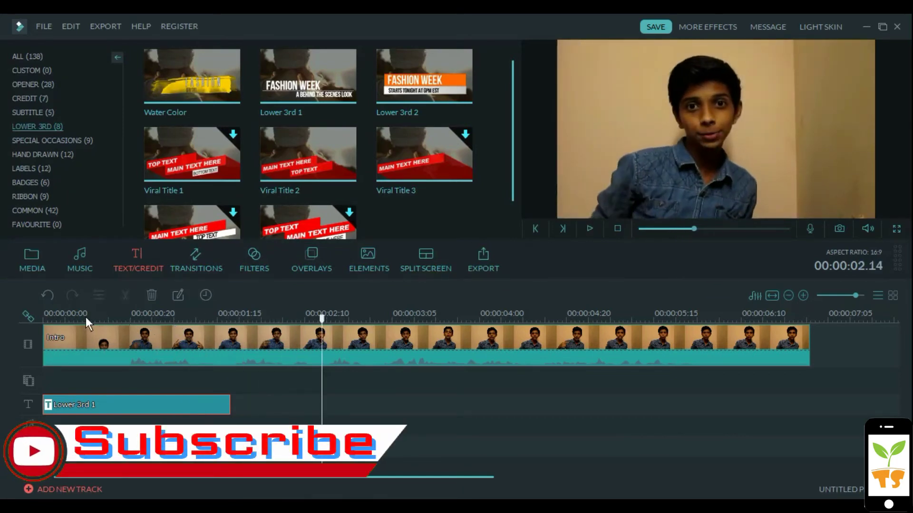
pyautogui.click(86, 317)
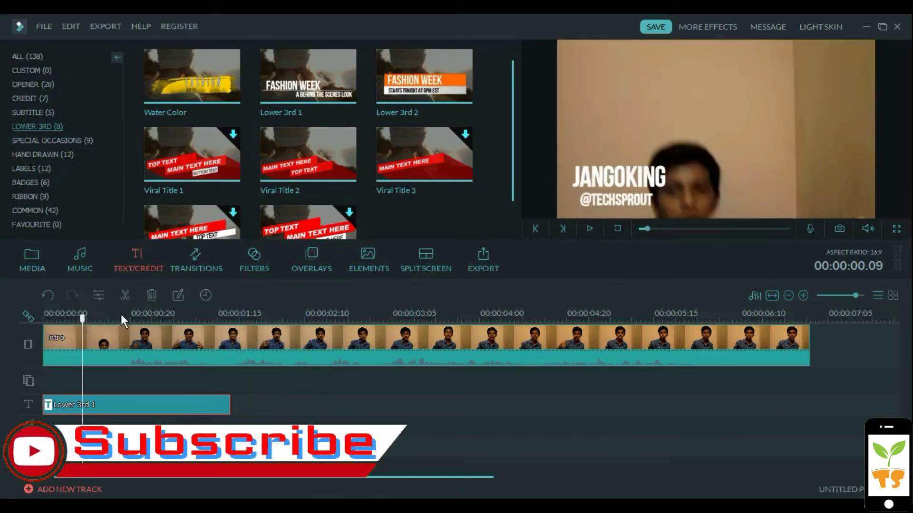
pyautogui.click(620, 228)
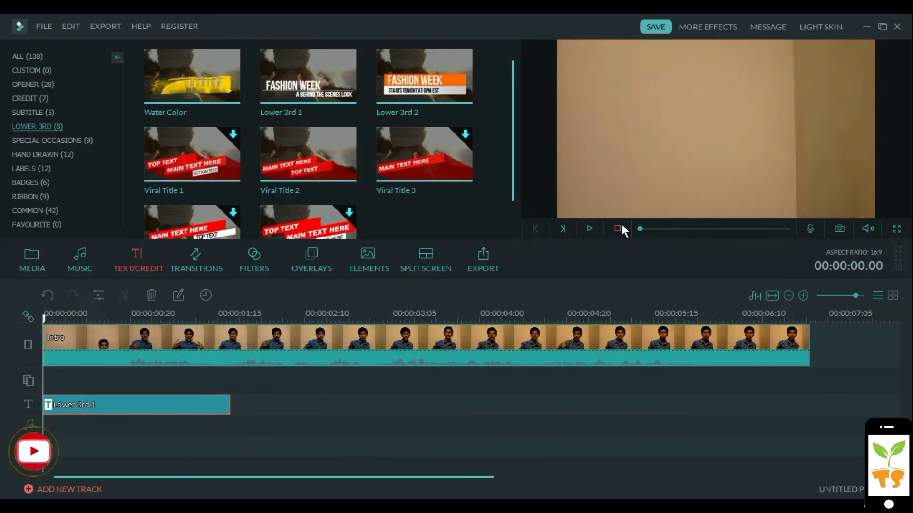
pyautogui.doubleClick(120, 407)
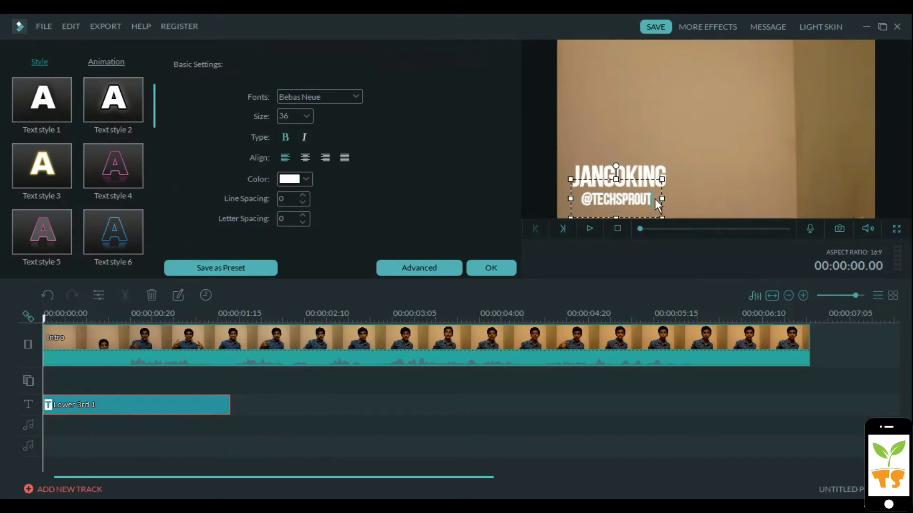
# Close the title editor and select the Line 2 rope element under ELEMENTS > SHAPES
pyautogui.click(485, 269)
pyautogui.click(374, 265)
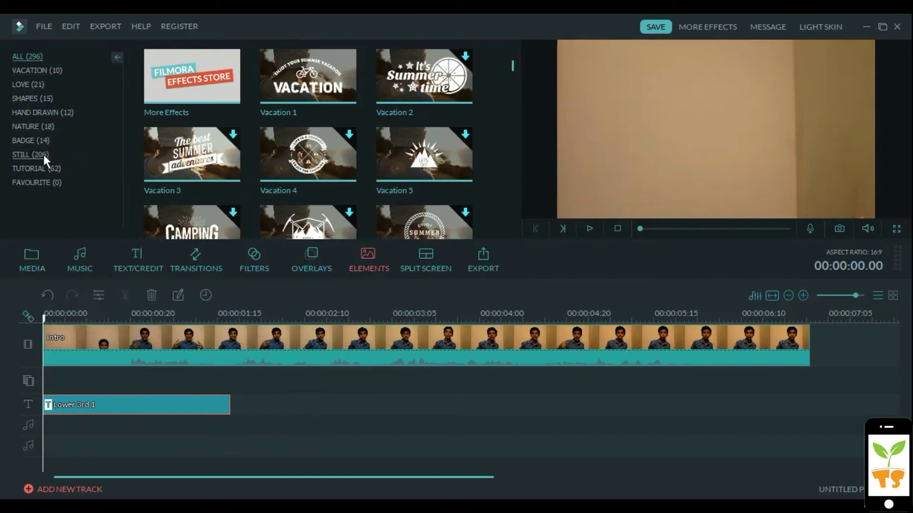
pyautogui.click(50, 112)
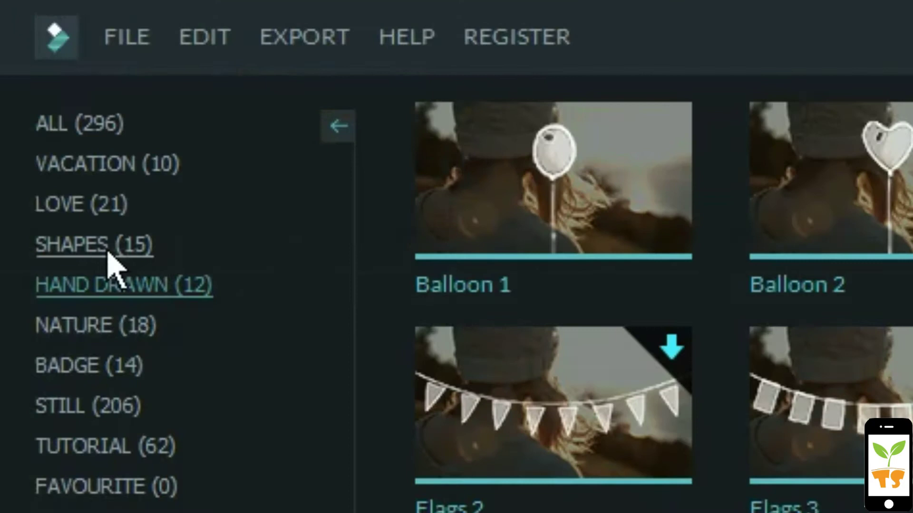
pyautogui.click(107, 253)
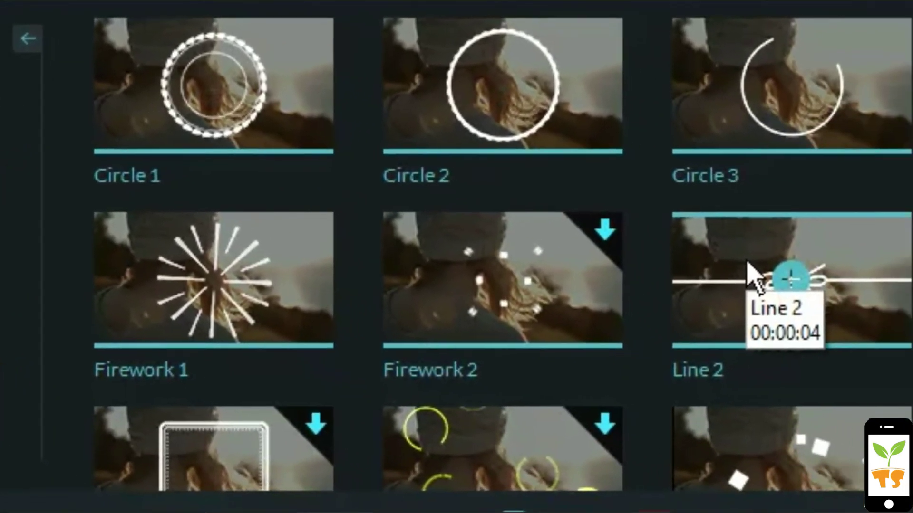
pyautogui.click(792, 286)
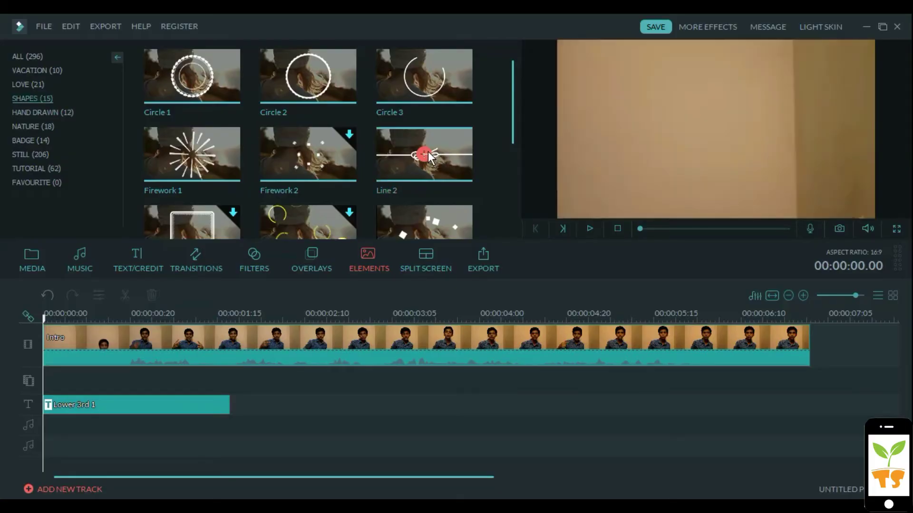
# Add the Line 2 rope element, trim it to end at 00:00:01:15, and shrink it under JANGOKING
pyautogui.click(427, 156)
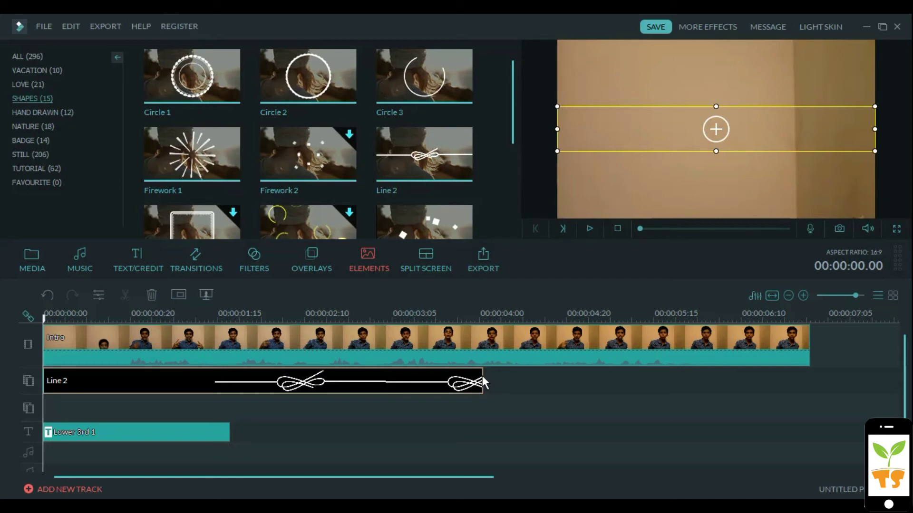
pyautogui.moveTo(482, 380); pyautogui.dragTo(229, 381)
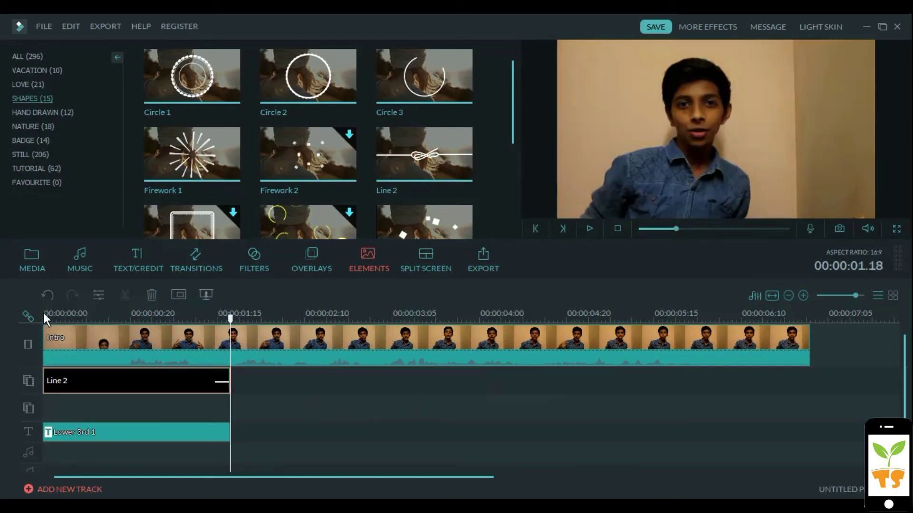
pyautogui.doubleClick(123, 379)
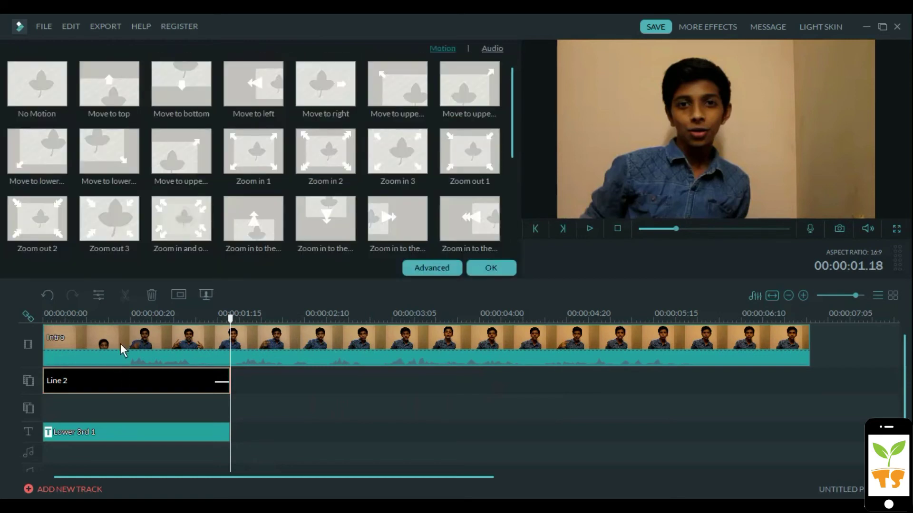
pyautogui.click(126, 316)
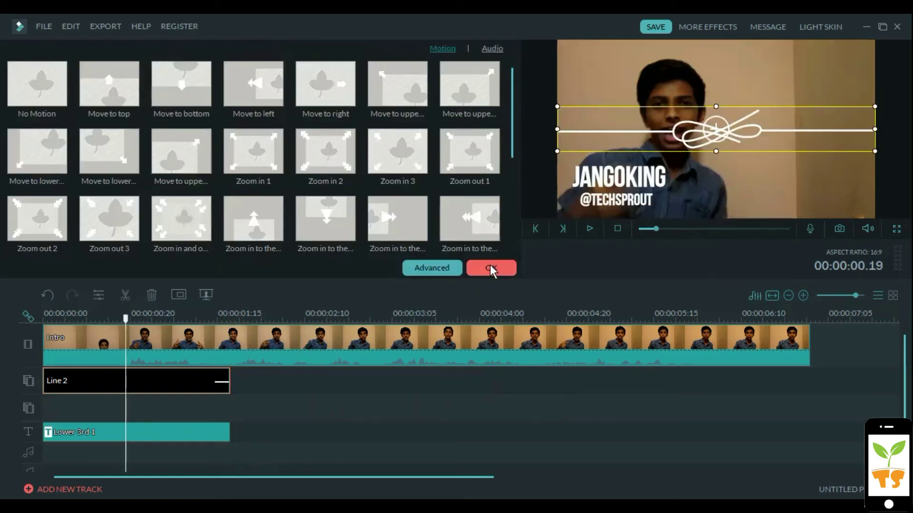
pyautogui.click(492, 269)
pyautogui.moveTo(559, 105); pyautogui.dragTo(636, 137)
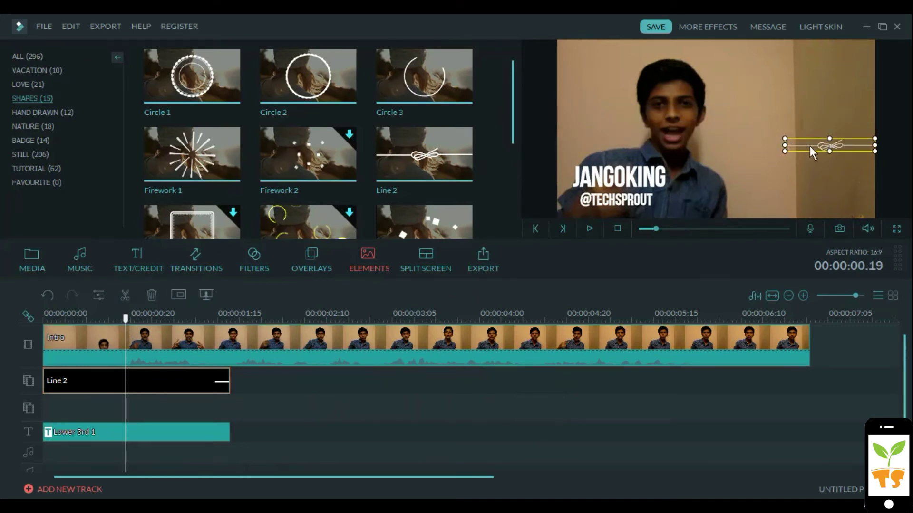
pyautogui.moveTo(810, 146); pyautogui.dragTo(599, 198)
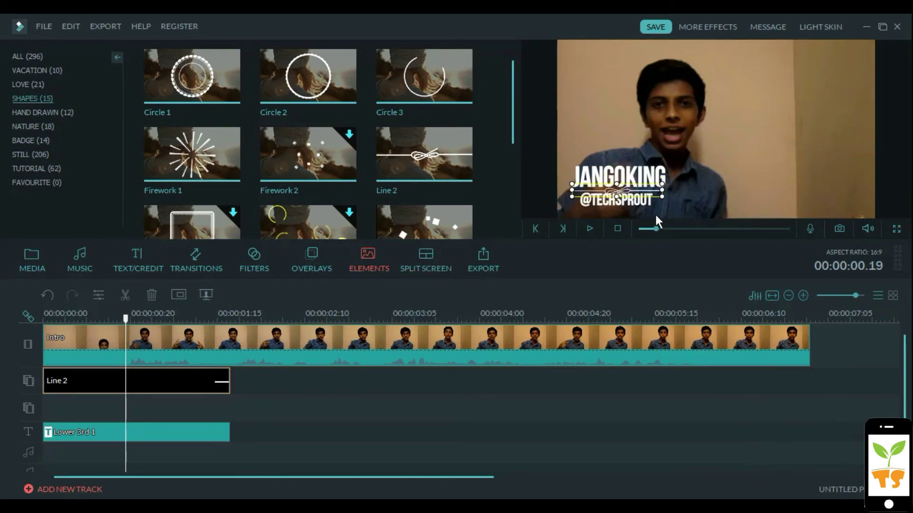
# Shrink the JANGOKING text in the Lower 3rd 1 title
pyautogui.click(345, 415)
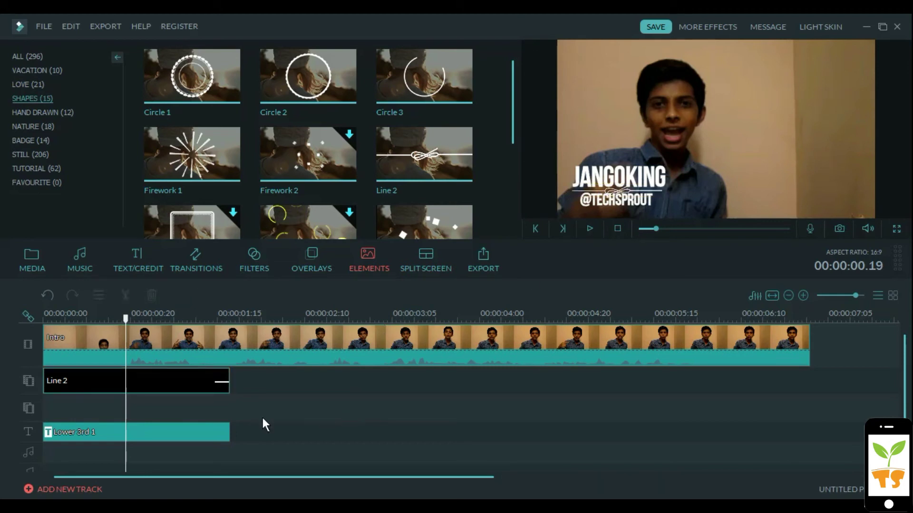
pyautogui.doubleClick(207, 433)
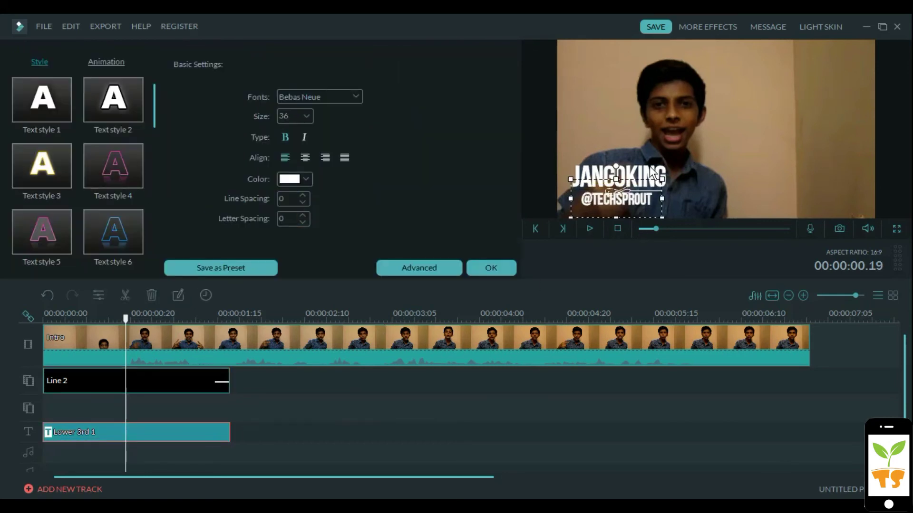
pyautogui.click(651, 174)
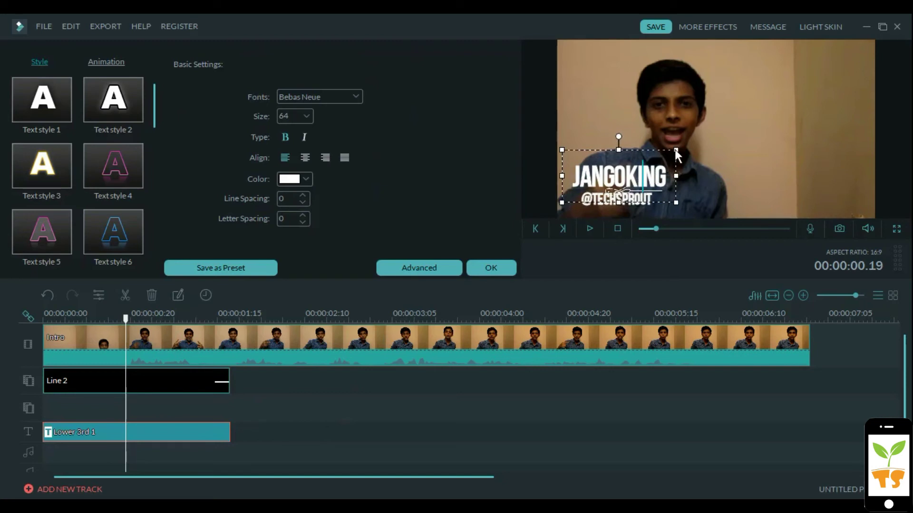
pyautogui.moveTo(674, 149); pyautogui.dragTo(642, 154)
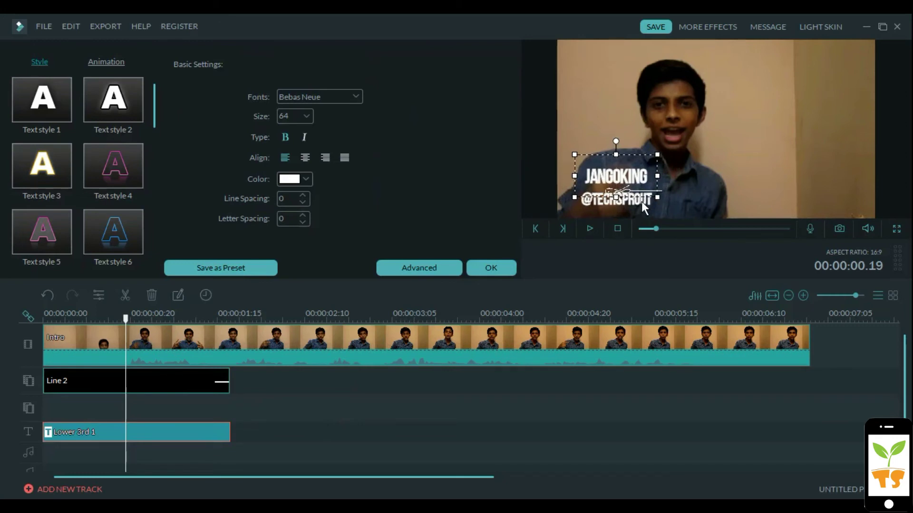
pyautogui.click(641, 204)
pyautogui.moveTo(651, 178); pyautogui.dragTo(649, 184)
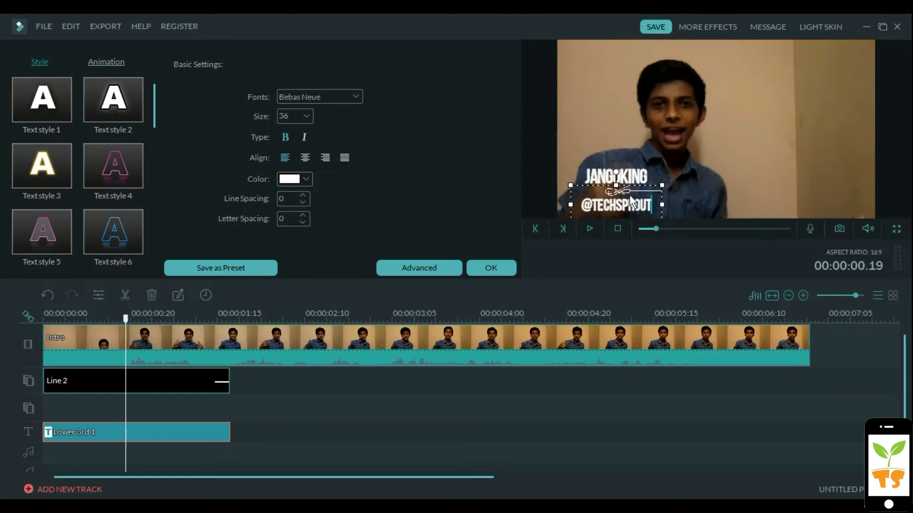
pyautogui.click(669, 190)
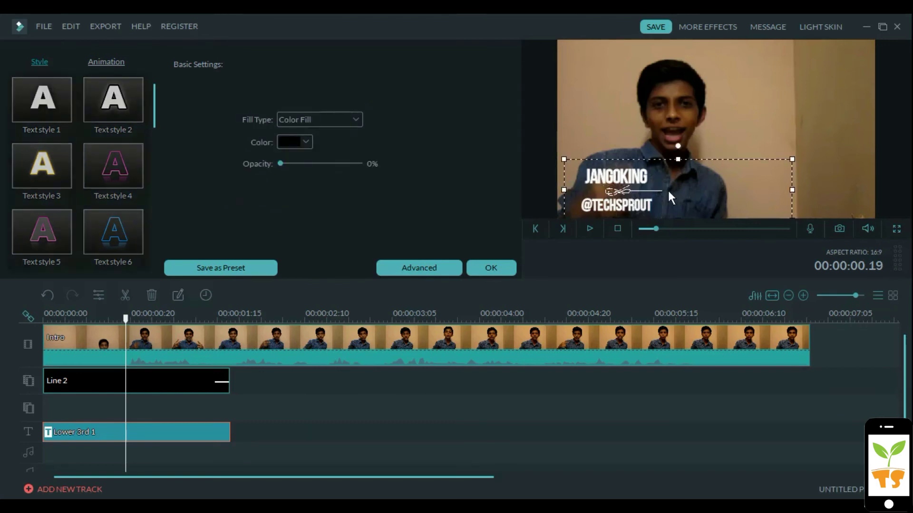
pyautogui.click(638, 192)
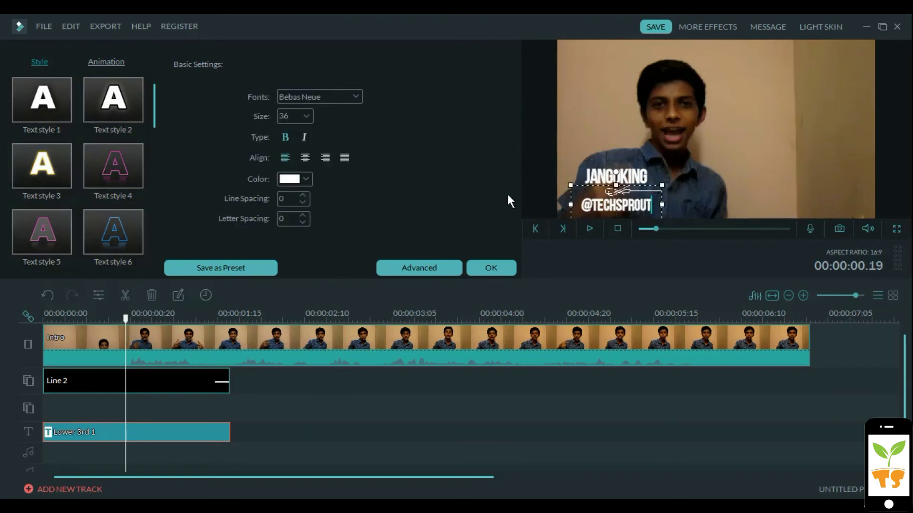
pyautogui.click(181, 382)
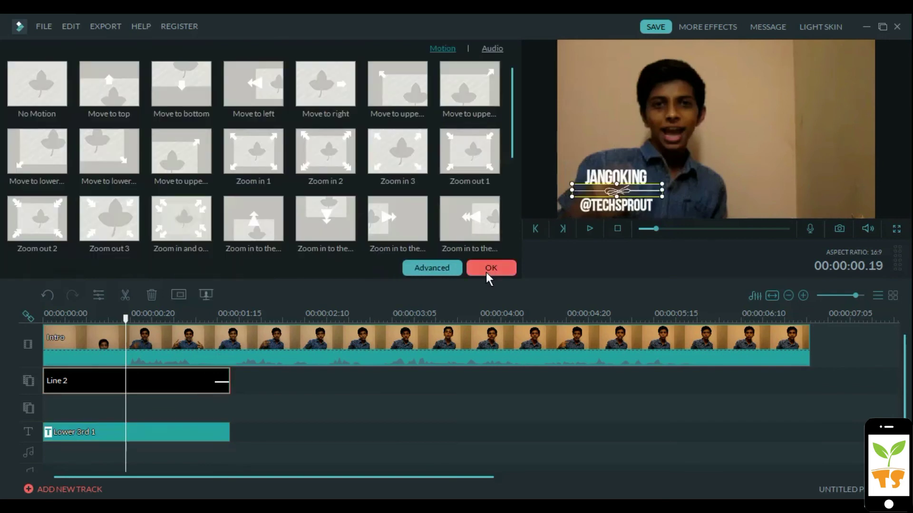
pyautogui.click(508, 265)
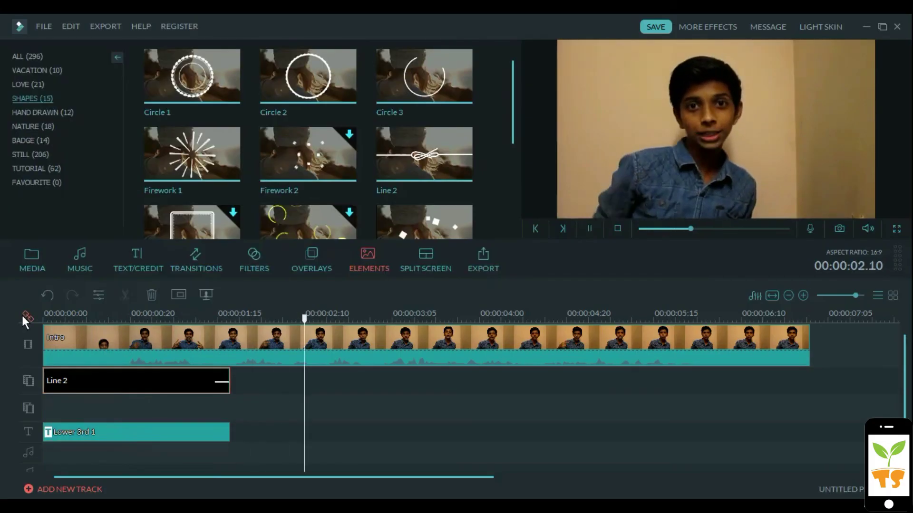
# Play the intro, return to the start, and show ALL elements in the Elements library
pyautogui.press('space')
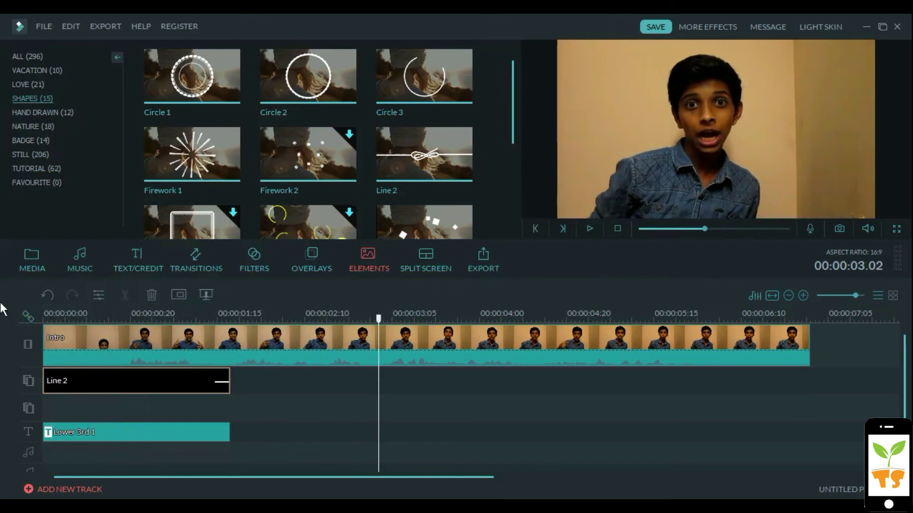
pyautogui.click(52, 315)
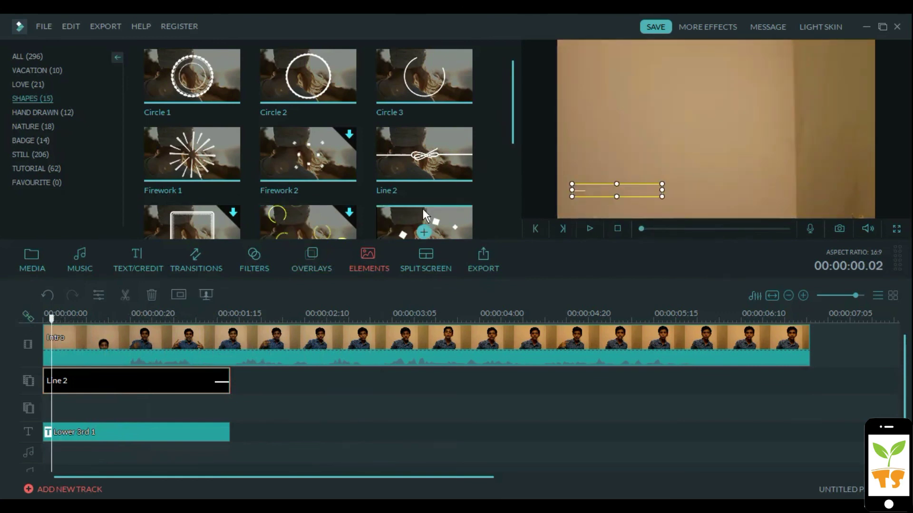
pyautogui.moveTo(512, 99); pyautogui.dragTo(537, 105)
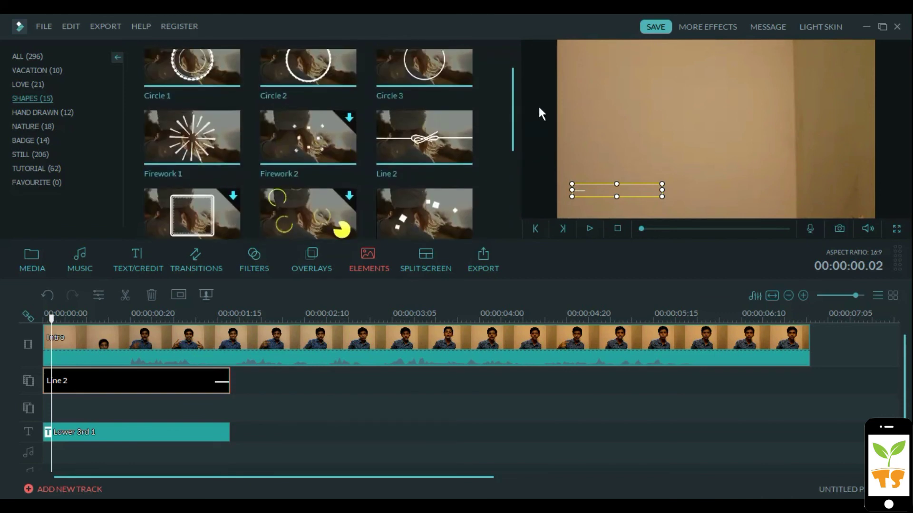
pyautogui.click(51, 58)
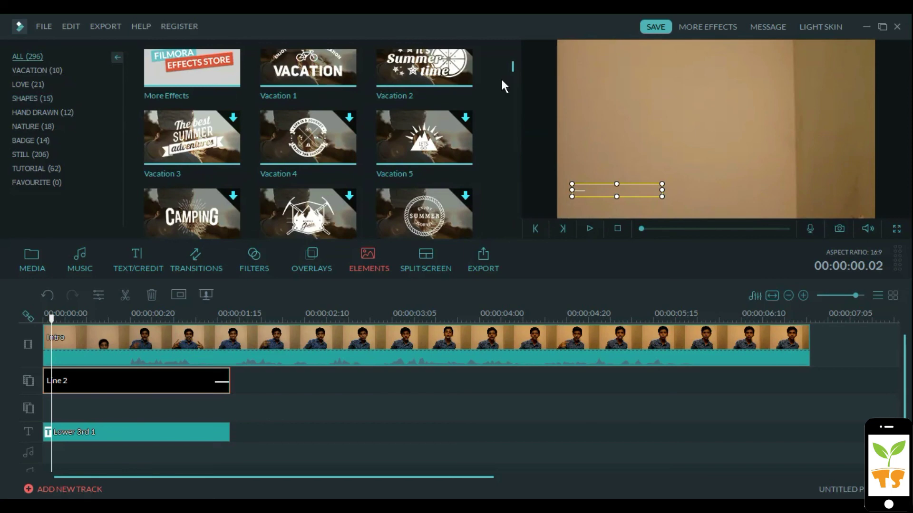
pyautogui.moveTo(513, 68); pyautogui.dragTo(518, 98)
# Rewind to the timeline start and replay the intro to review the rope-lined title
pyautogui.moveTo(277, 434); pyautogui.dragTo(332, 432)
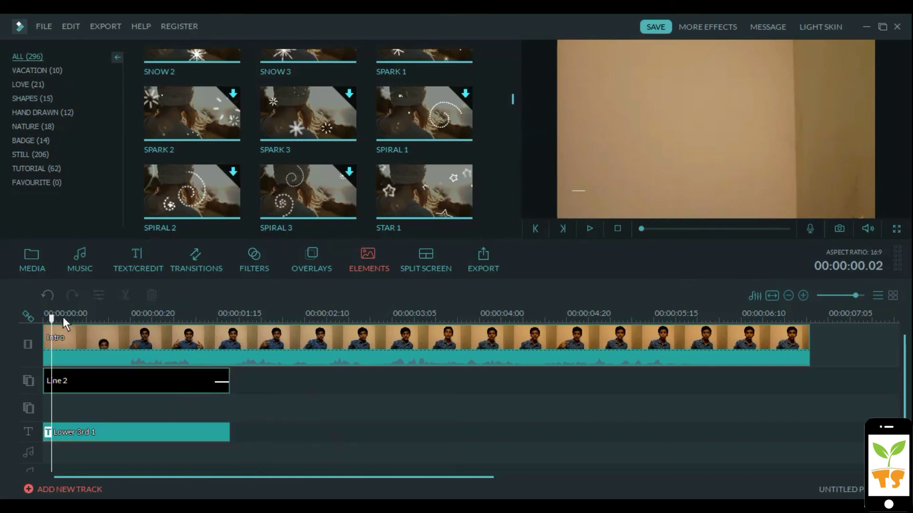
pyautogui.moveTo(52, 318); pyautogui.dragTo(46, 316)
pyautogui.press('space')
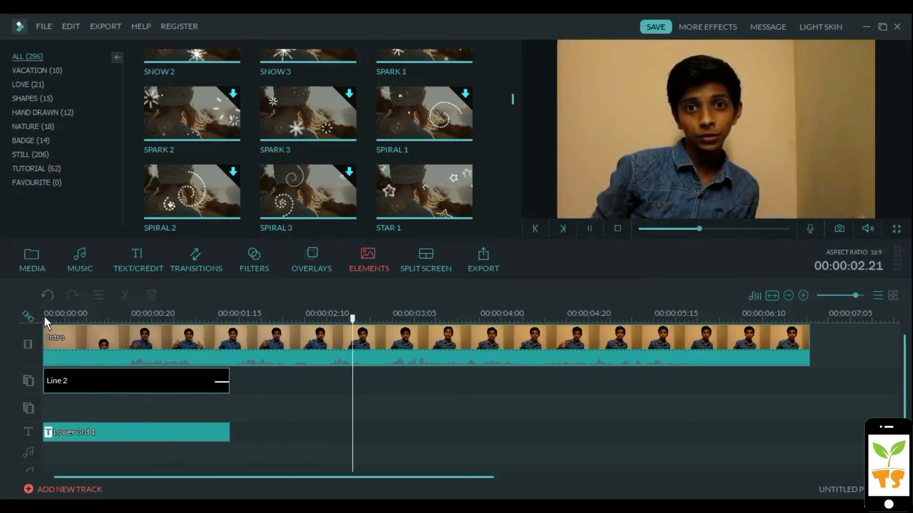
pyautogui.press('space')
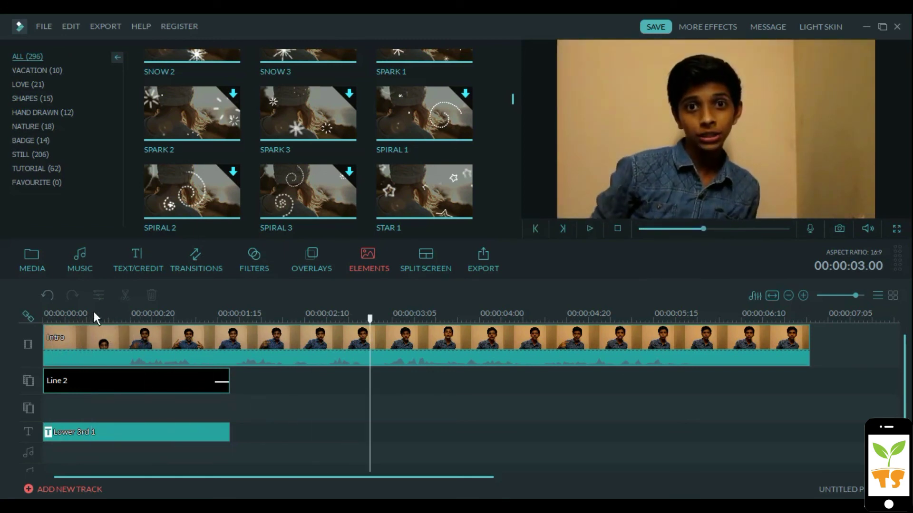